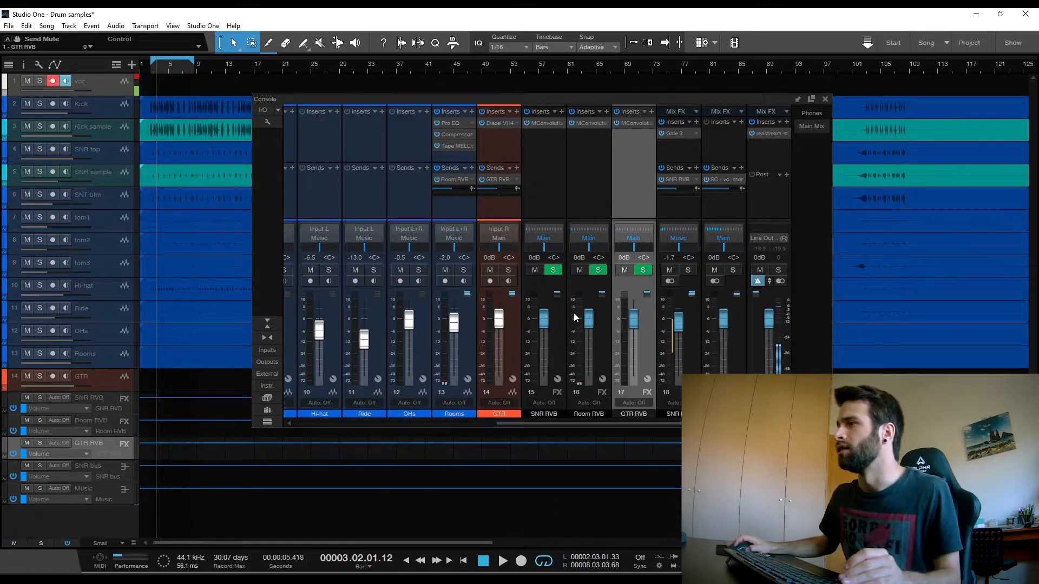
- Mute the SNR RVB and Room RVB channels together and play the loop to hear the drums without reverb
left_click(557, 330)
left_click(594, 288, "ctrl")
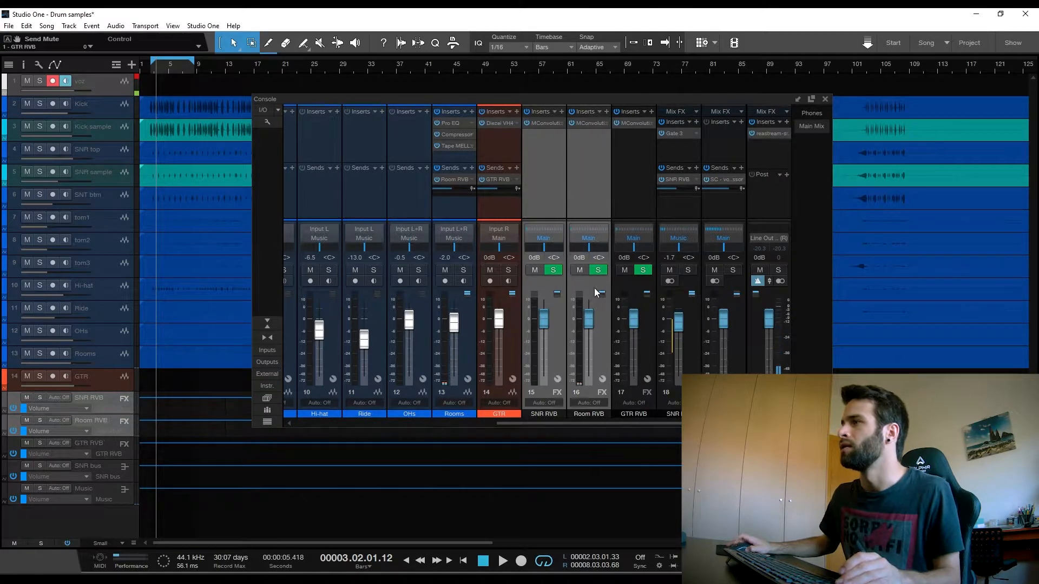
left_click(535, 271)
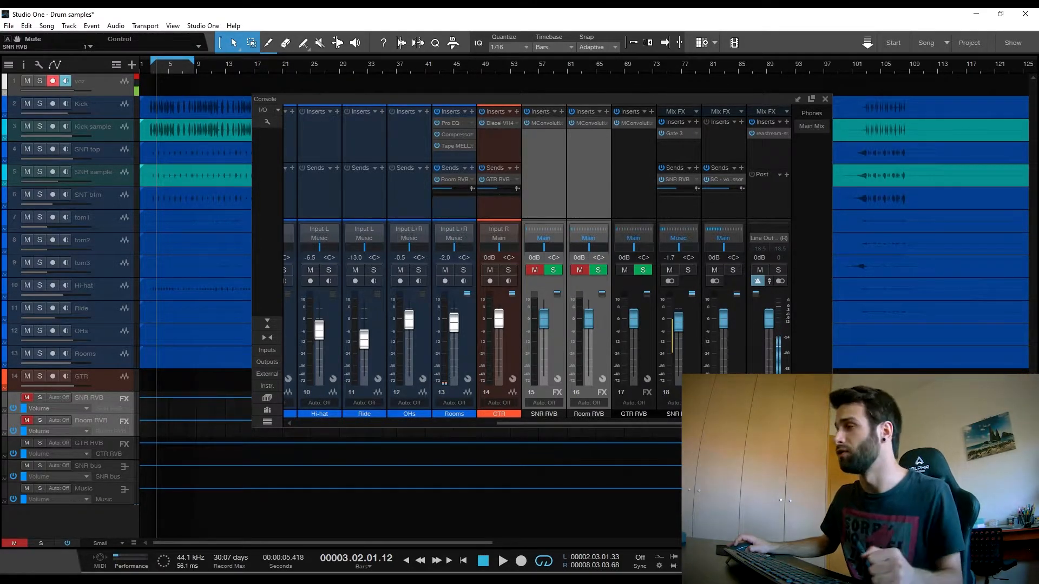
key("space")
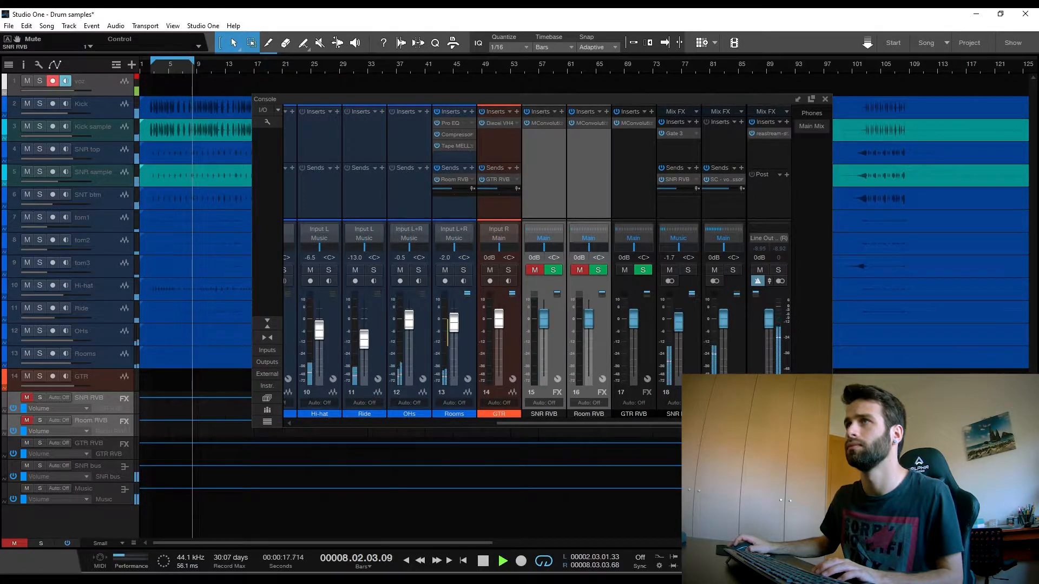
key("space")
- Unmute SNR RVB and Room RVB, then toggle their mutes during playback to compare the drums with and without reverb
left_click(535, 270)
left_click(580, 270)
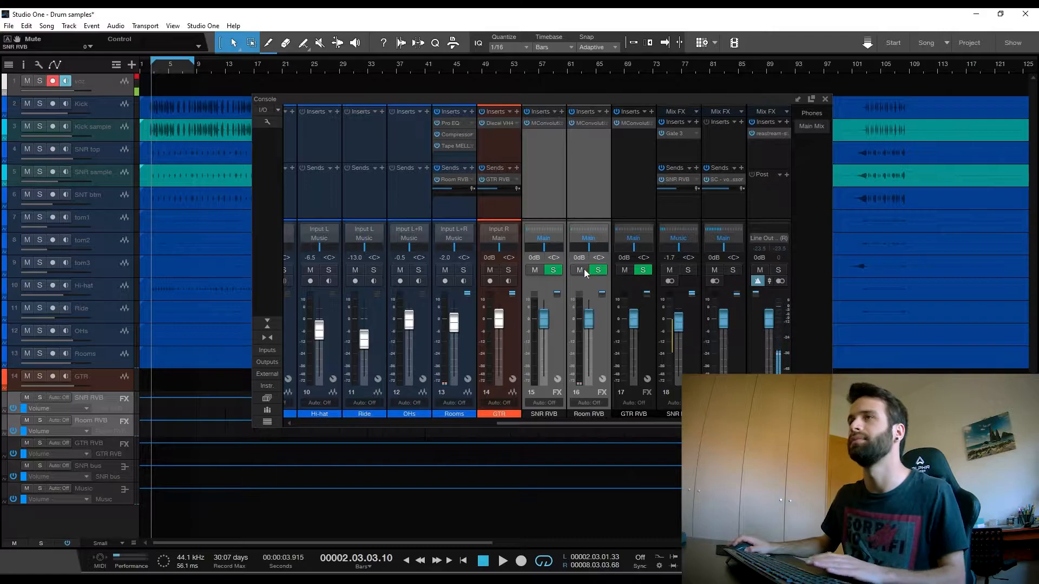
key("space")
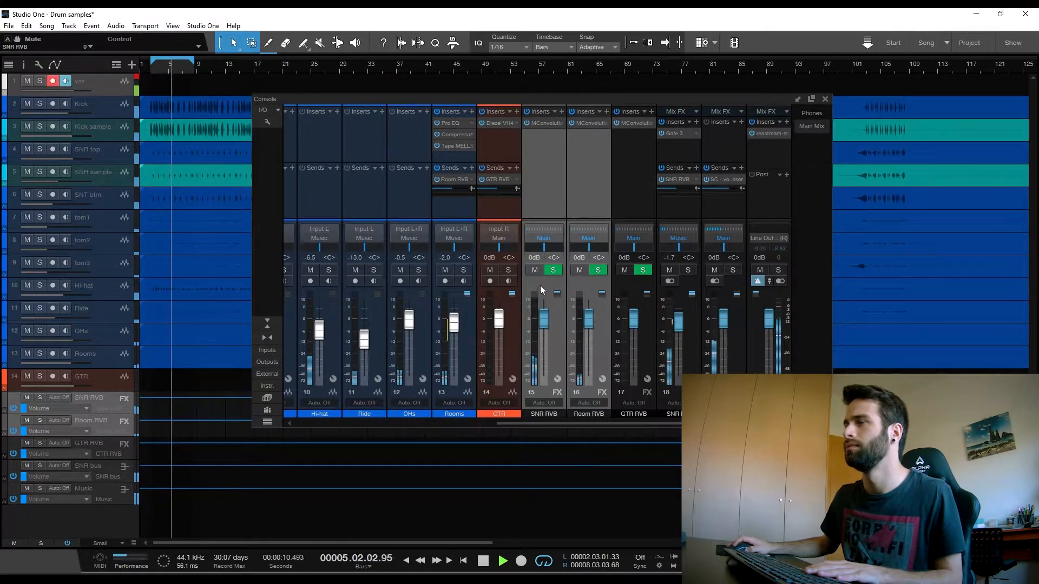
left_click(539, 270)
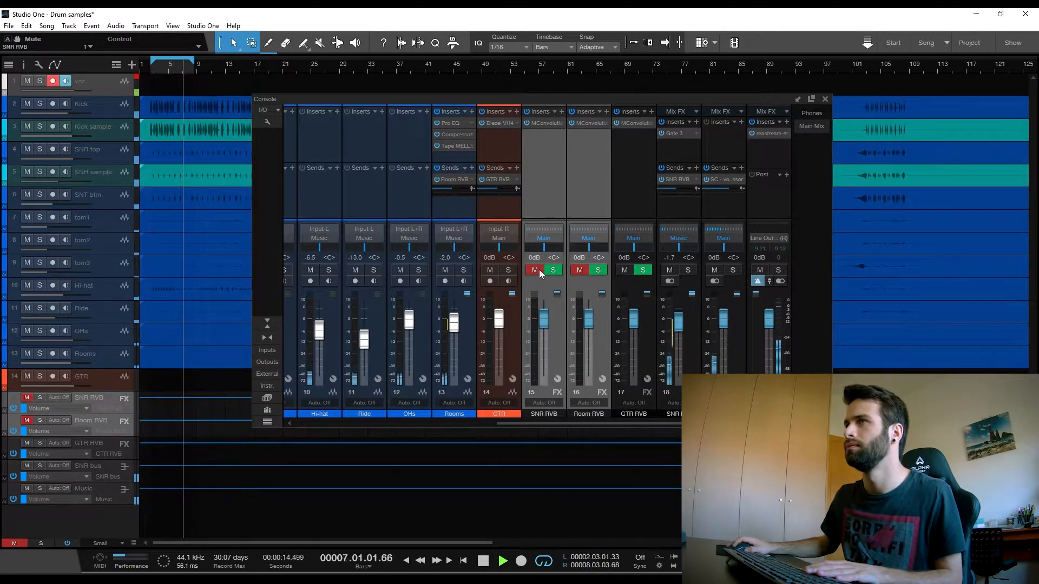
left_click(539, 269)
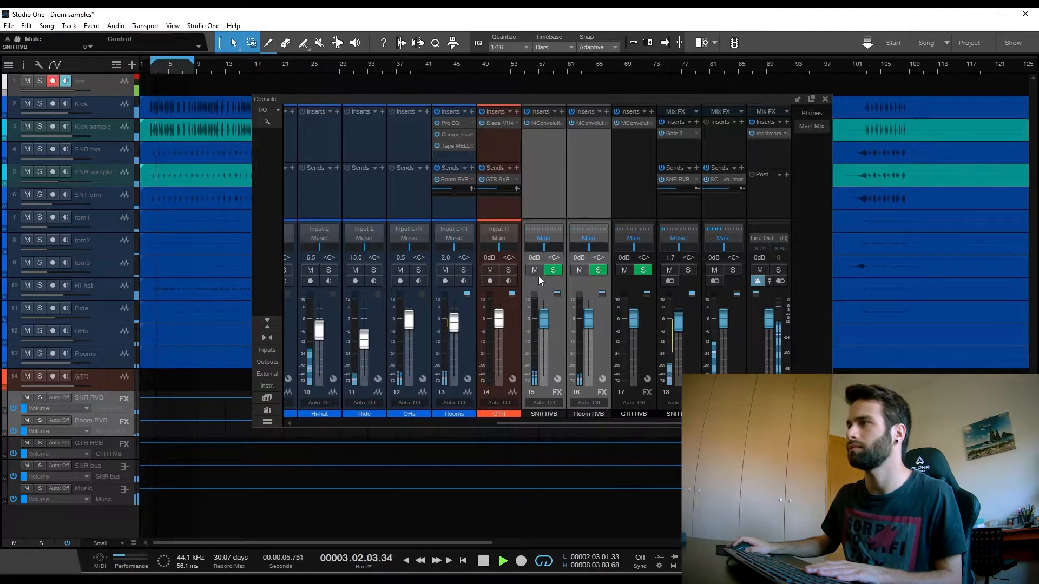
left_click(535, 272)
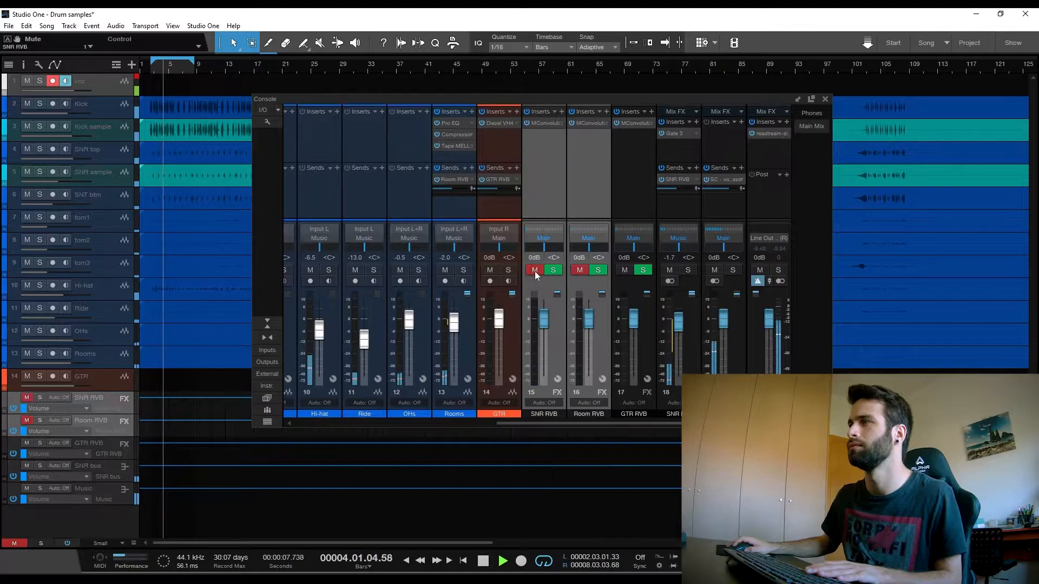
left_click(535, 271)
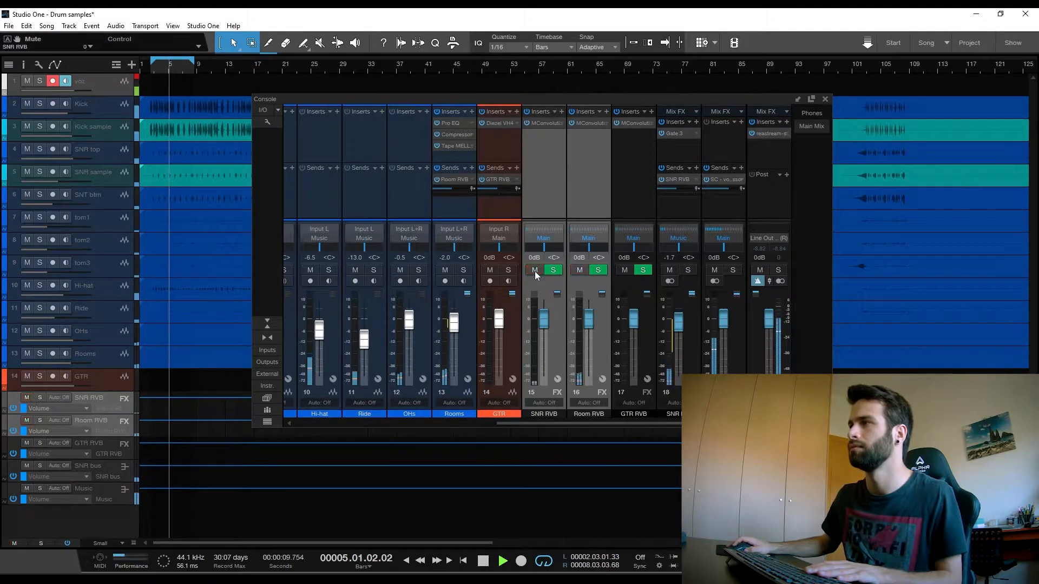
key("space")
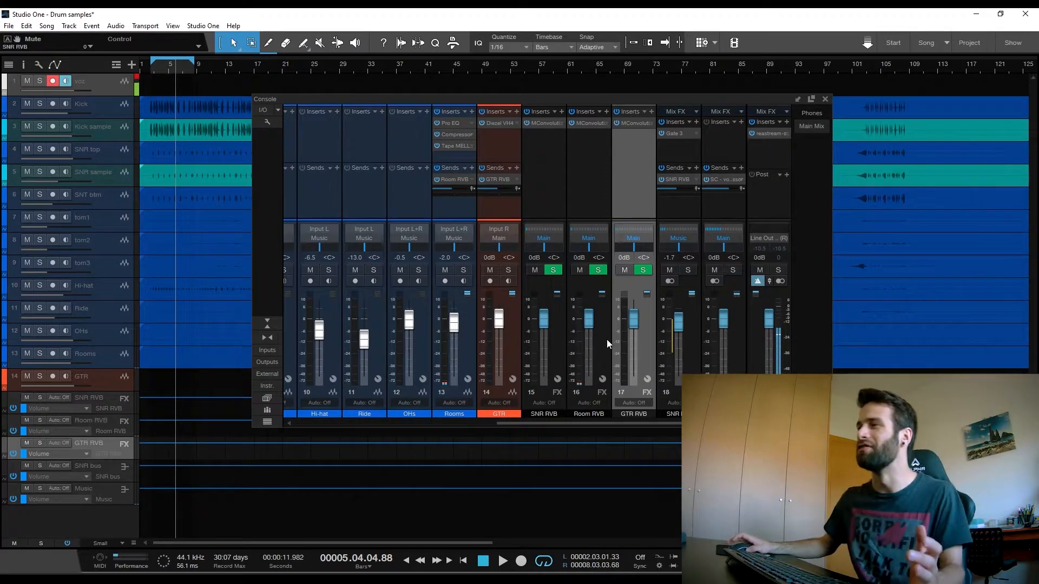
left_click(565, 312)
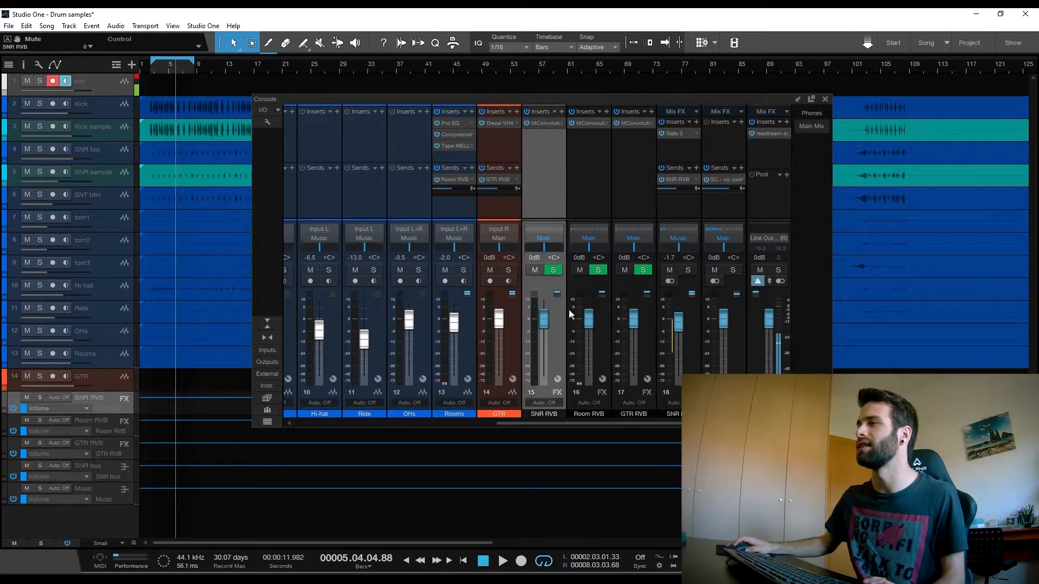
left_click(582, 284)
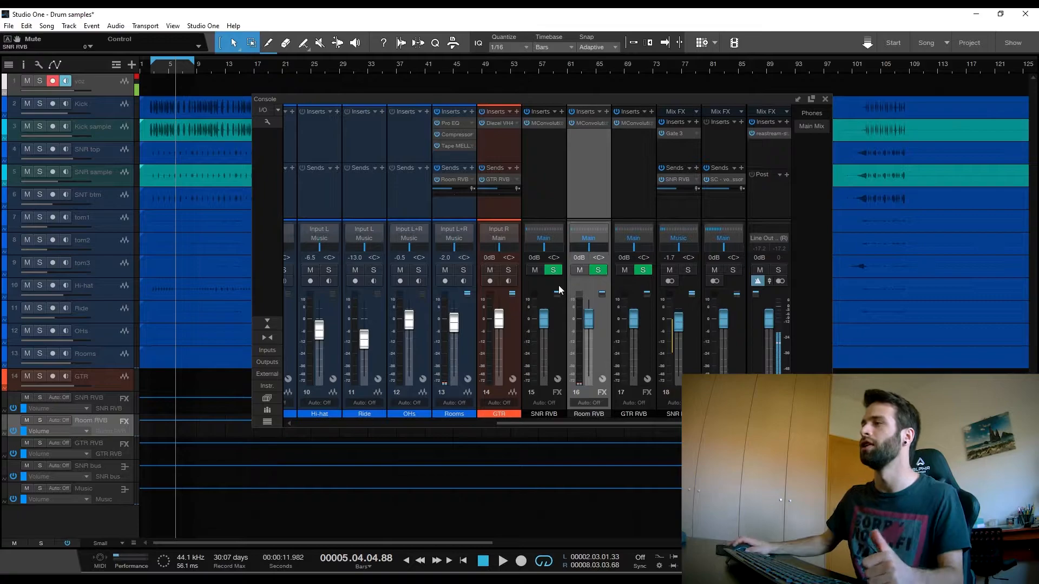
left_click(558, 283)
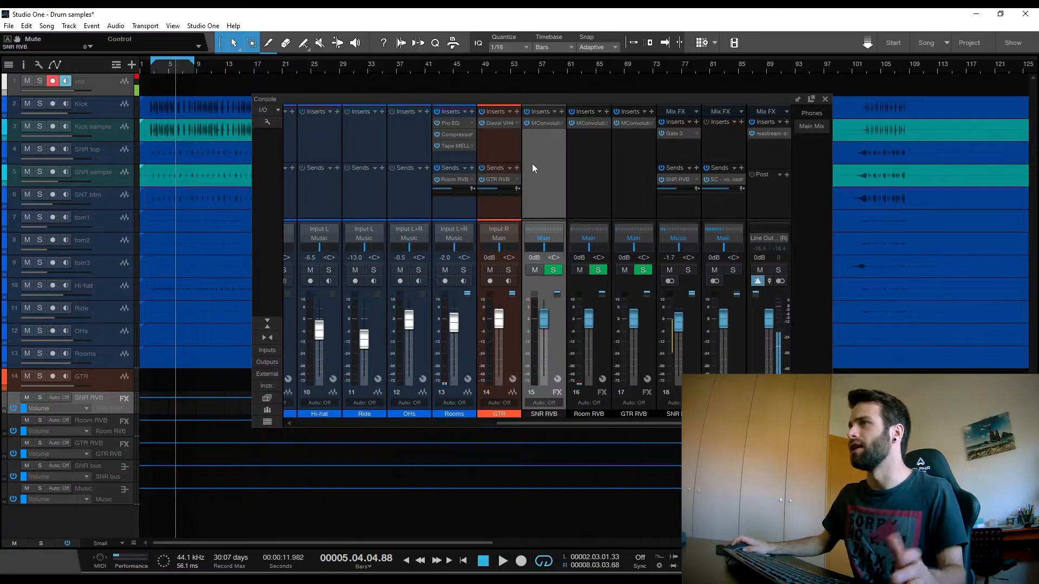
left_click(464, 319)
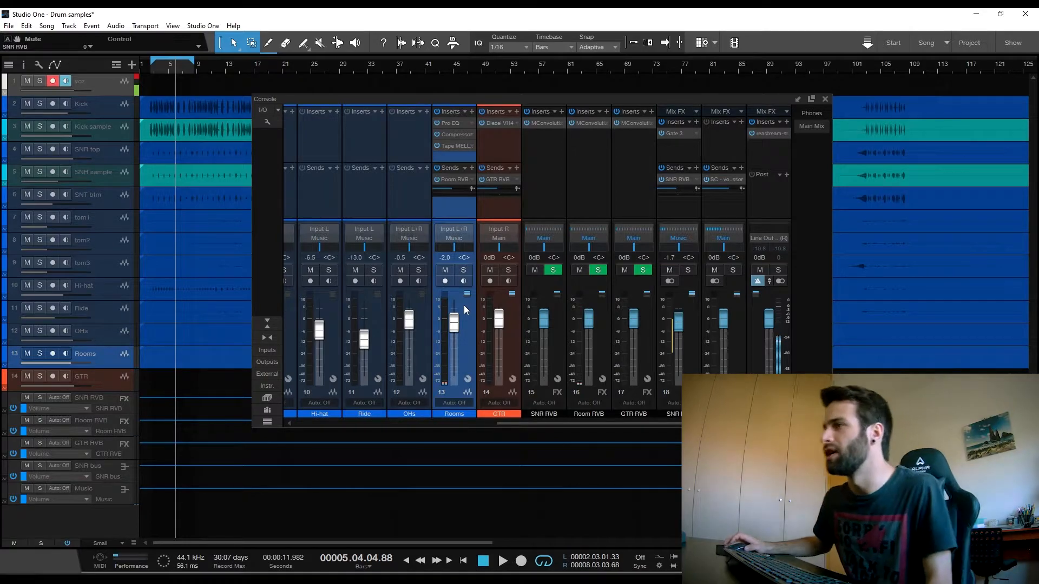
left_click(575, 278)
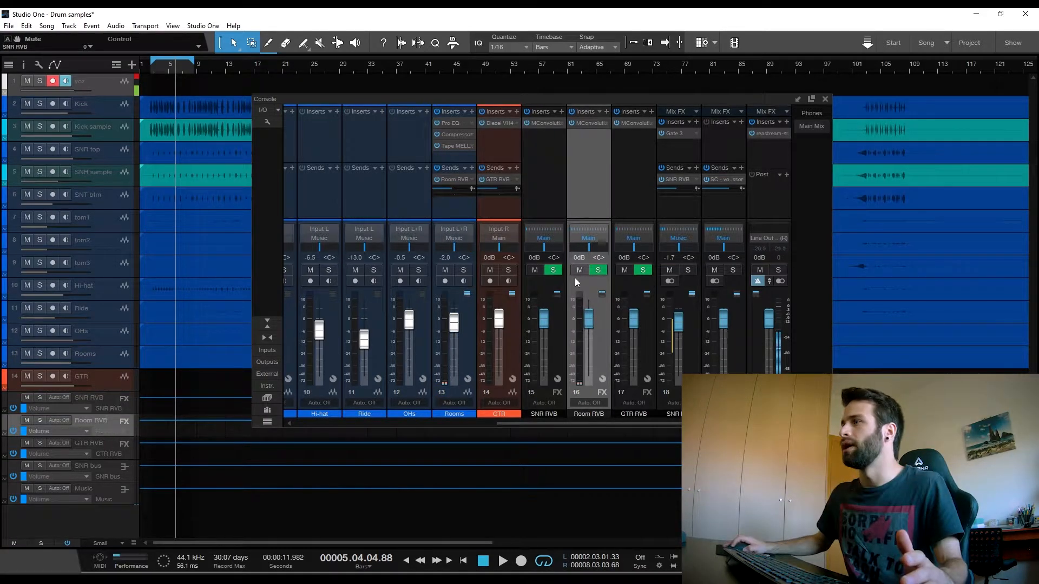
- Review the MConvolutionEZ settings and Soaky Snare impulse responses on the SNR RVB channel, and close the plug-in
left_click(552, 123)
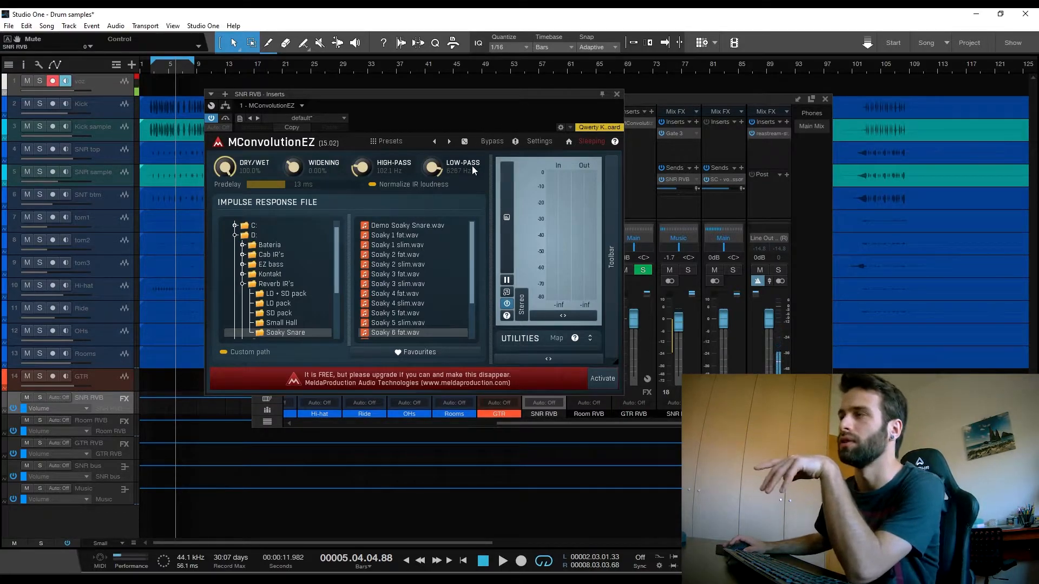
left_click_drag(464, 94, 440, 69)
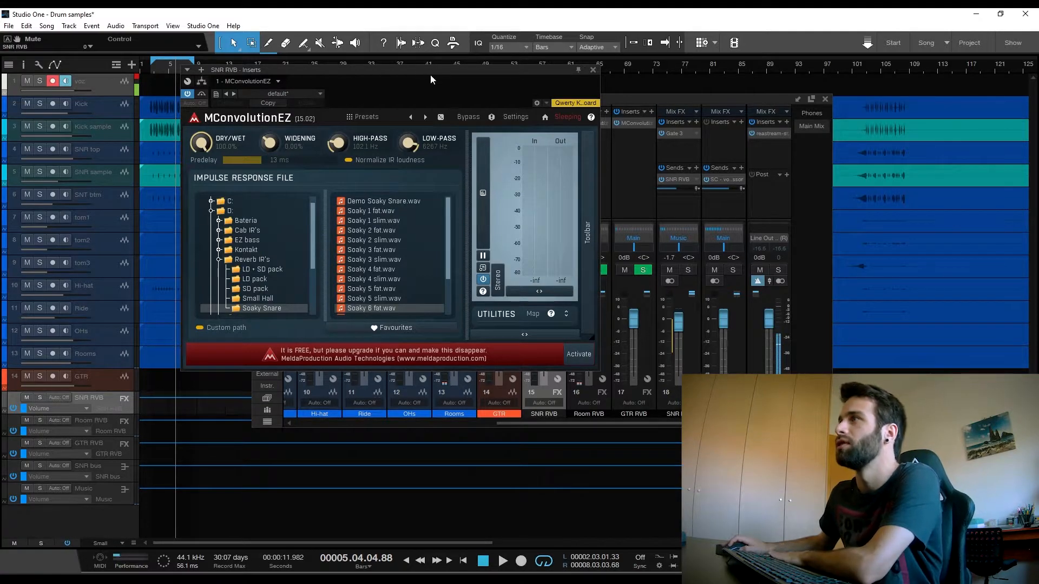
left_click_drag(544, 71, 509, 73)
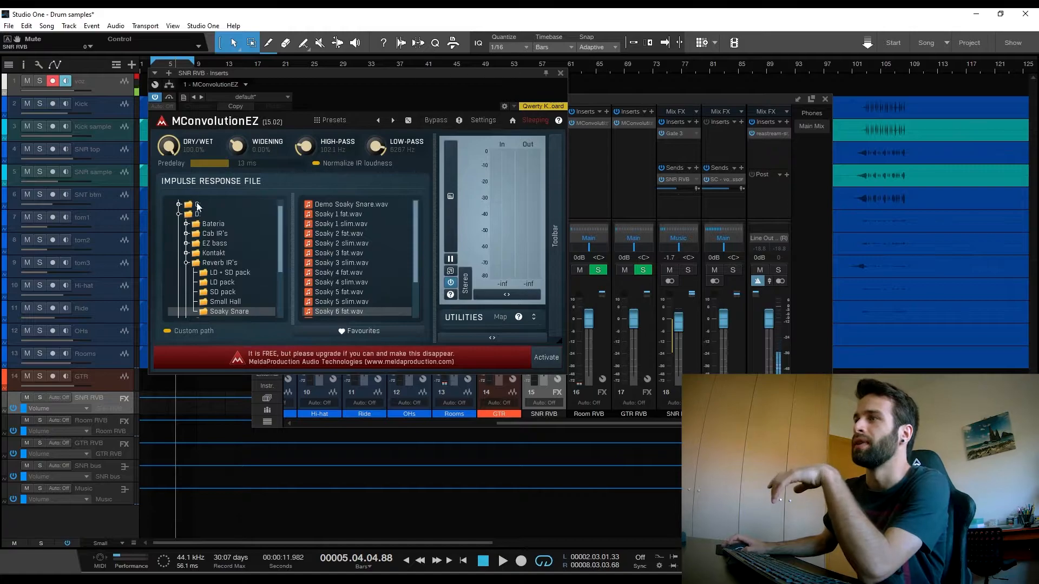
left_click_drag(512, 76, 517, 99)
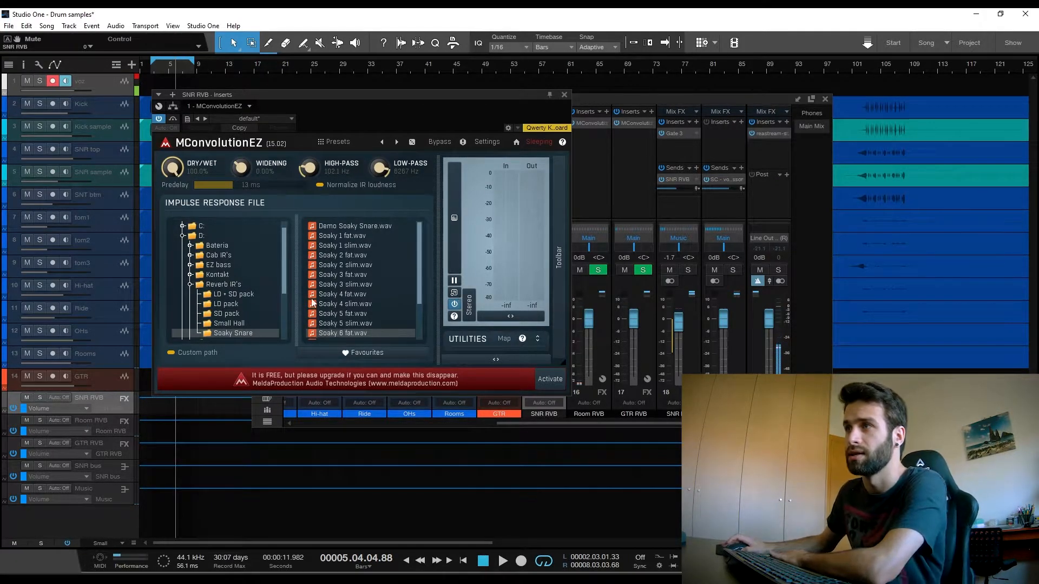
left_click(564, 95)
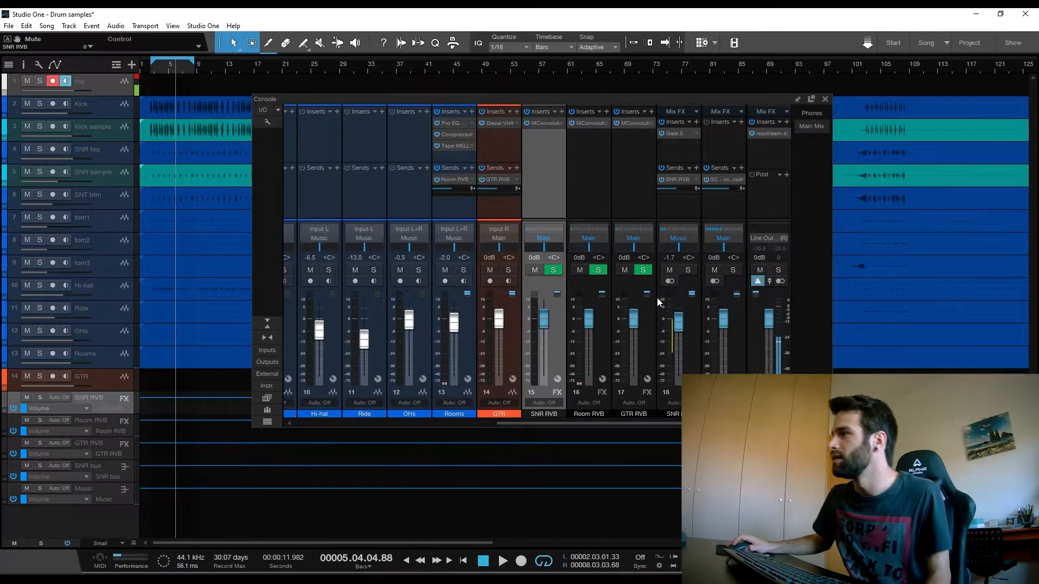
- Inspect the Gate's threshold, range and envelope settings on the SNR bus, and close the plug-in
left_click(690, 321)
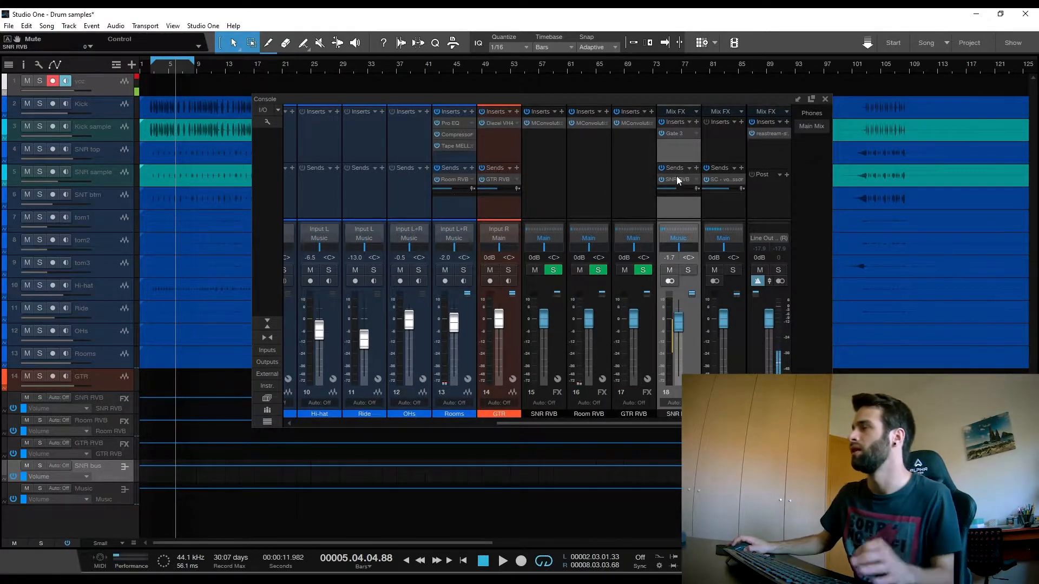
left_click(678, 132)
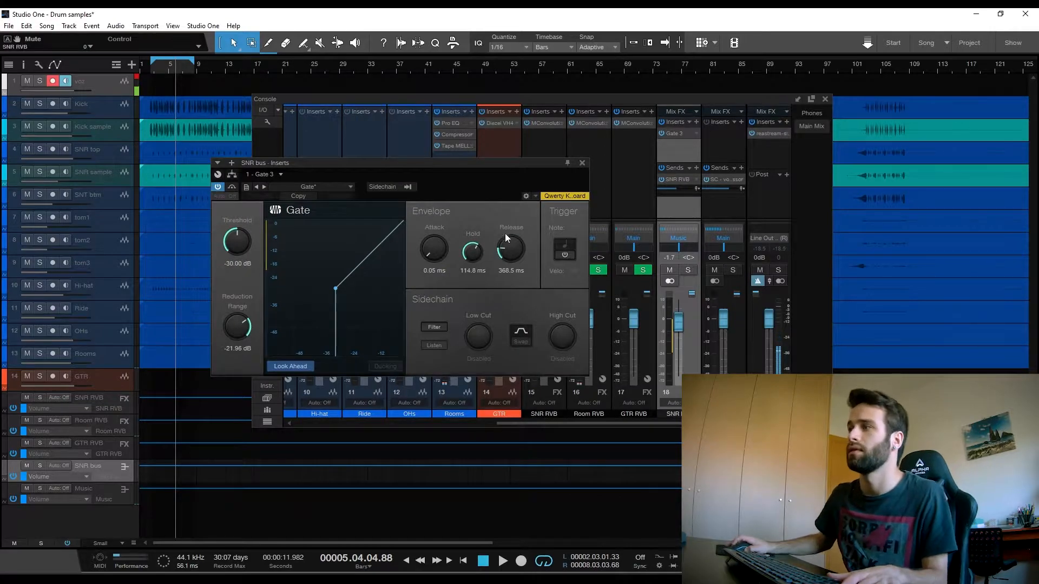
left_click_drag(511, 163, 500, 106)
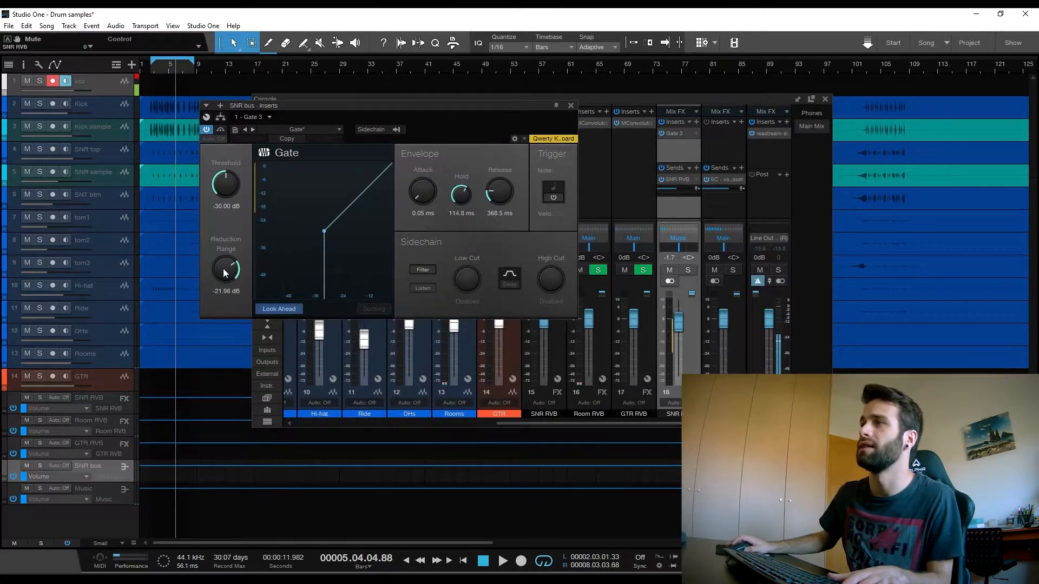
left_click(571, 106)
- Reposition the console window so the SNR bus, its reverb send and the Music bus are fully visible
left_click_drag(694, 98, 620, 65)
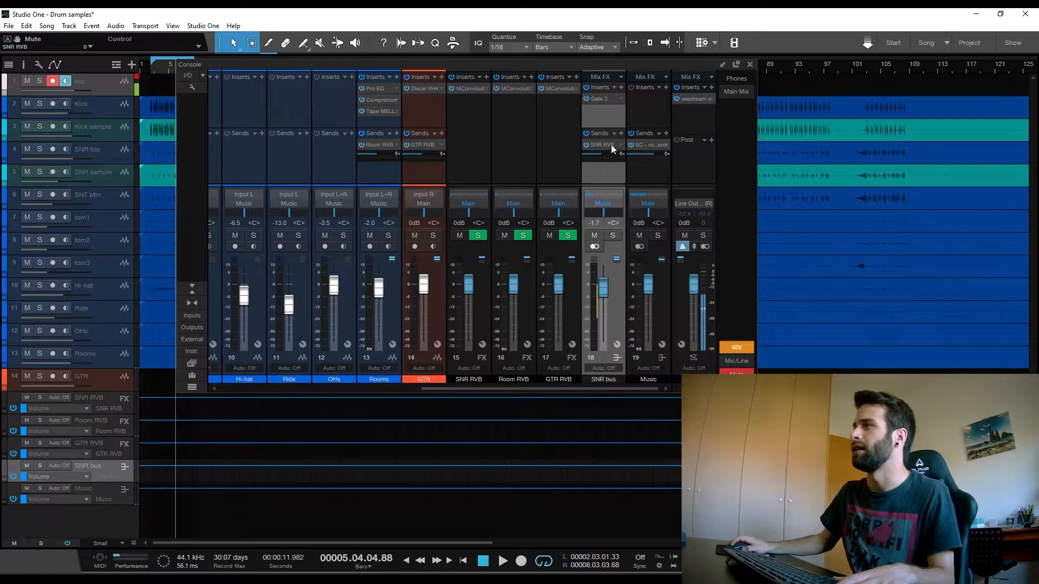
mouse_move(600, 155)
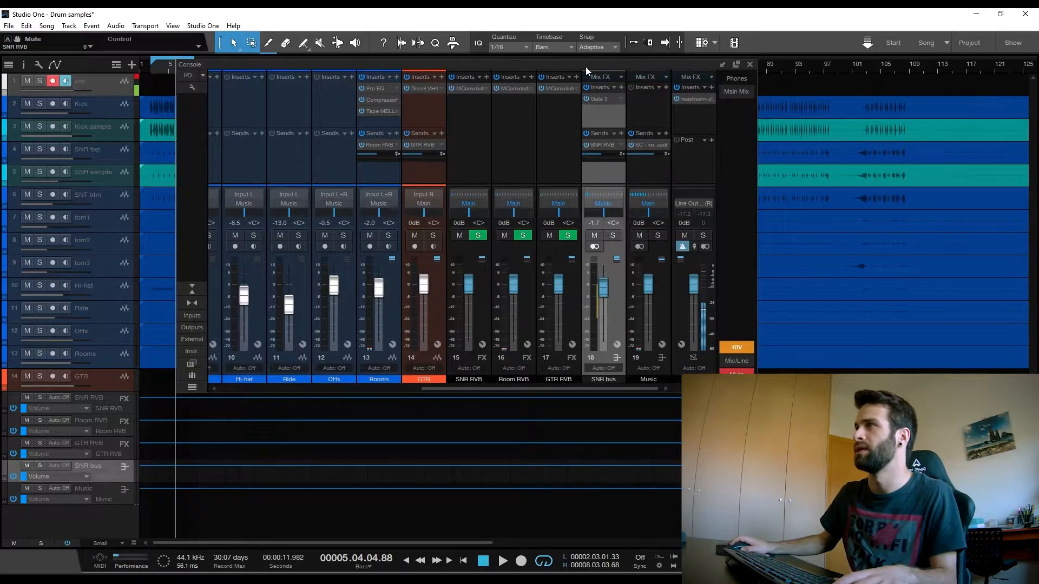
mouse_move(585, 66)
left_mouse_down()
mouse_move(573, 103)
mouse_move(583, 73)
left_mouse_up()
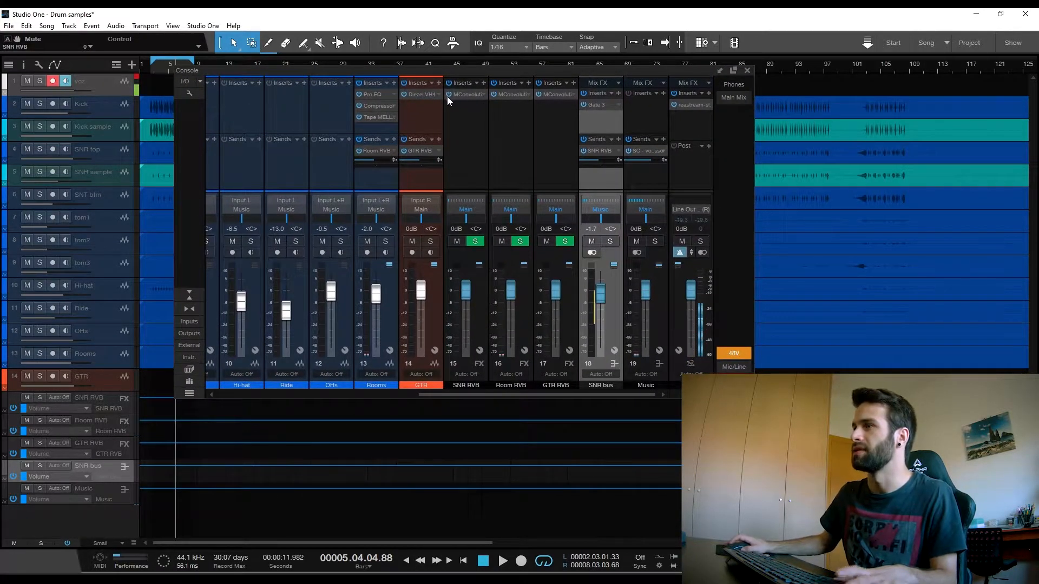
- Review the MConvolutionEZ settings and SD pack impulse response on the Room RVB channel, and close the plug-in
left_click(389, 284)
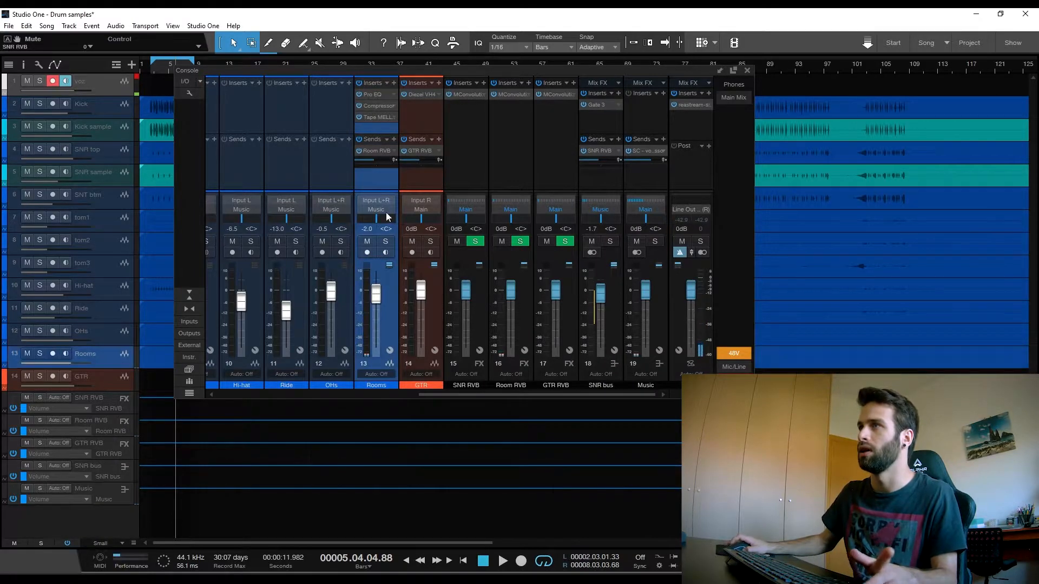
left_click(524, 260)
left_click(508, 95)
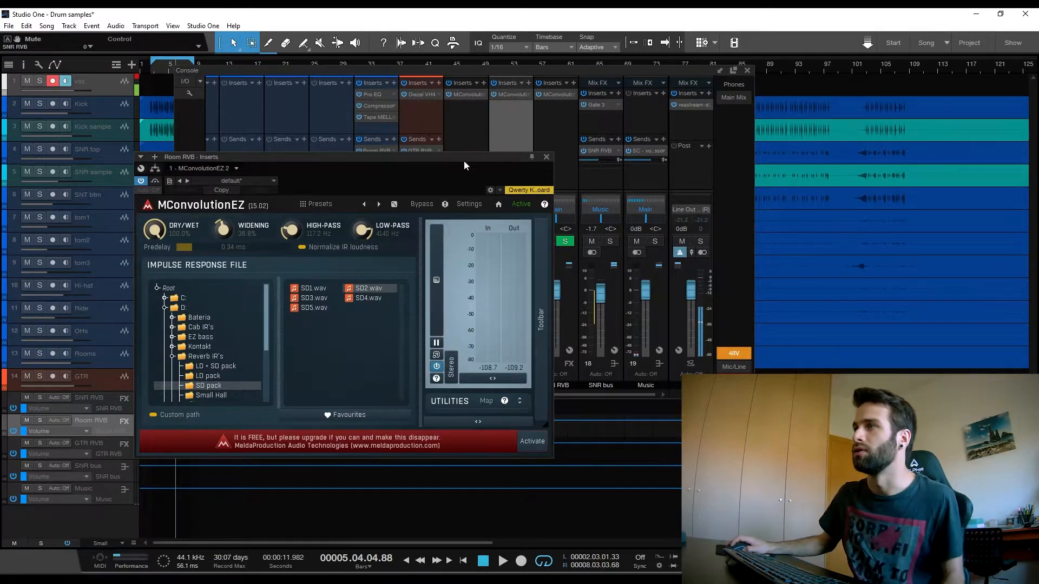
left_click_drag(463, 161, 479, 115)
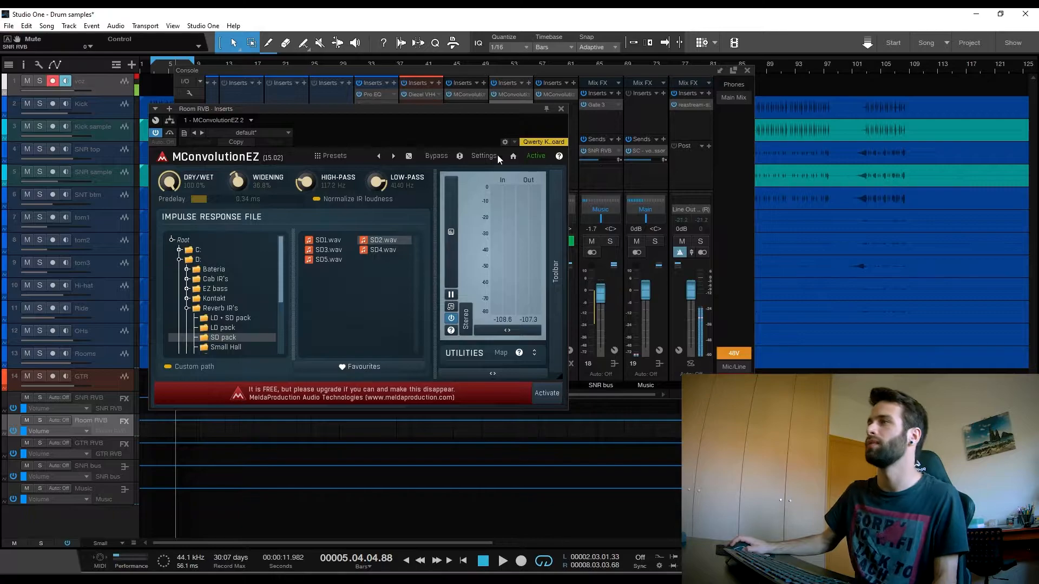
left_click_drag(563, 106, 562, 105)
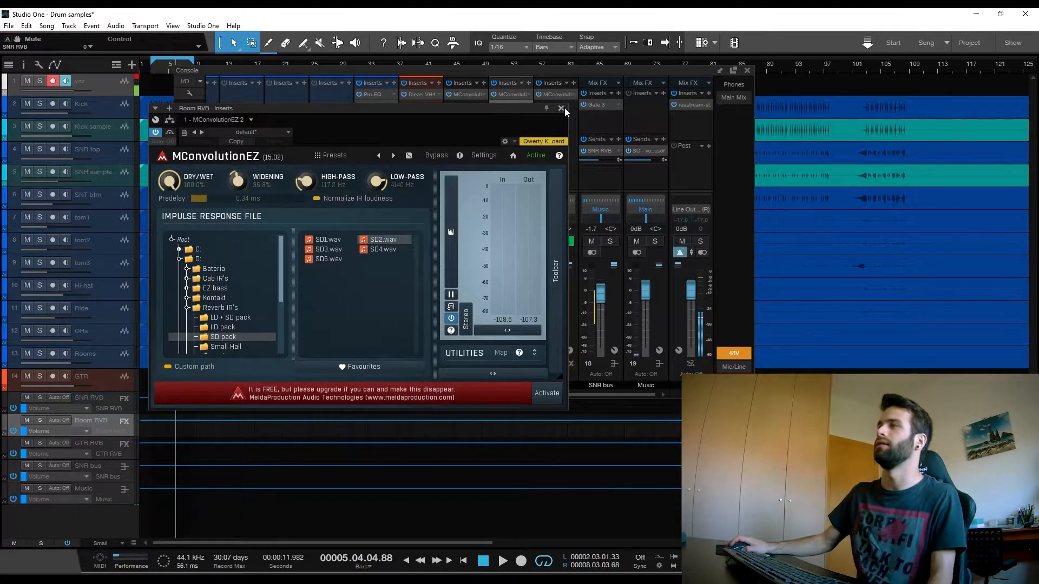
left_click(561, 108)
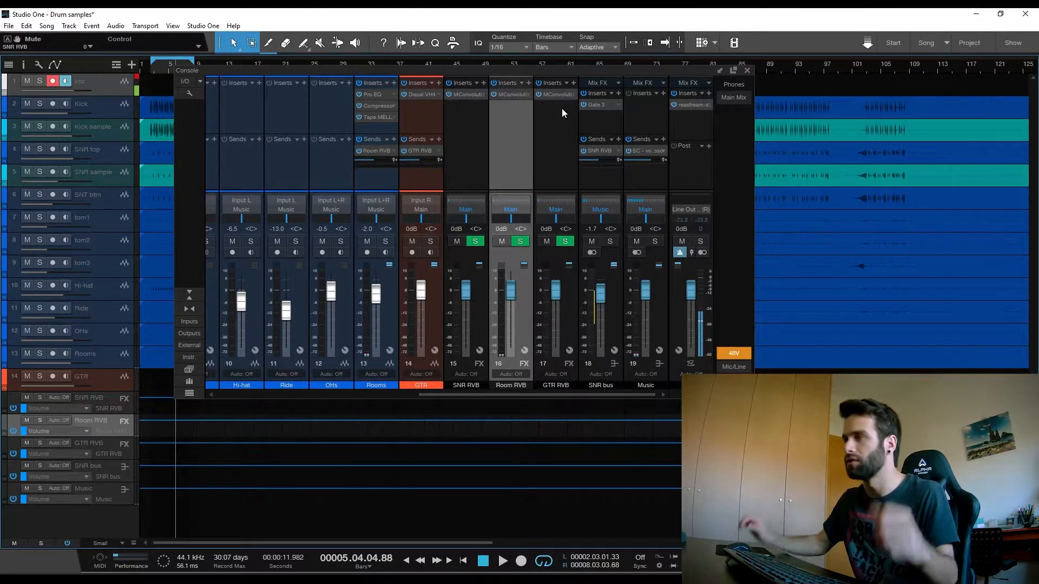
- Examine the Pro EQ and Compressor settings inserted on the Rooms channel
left_click(393, 285)
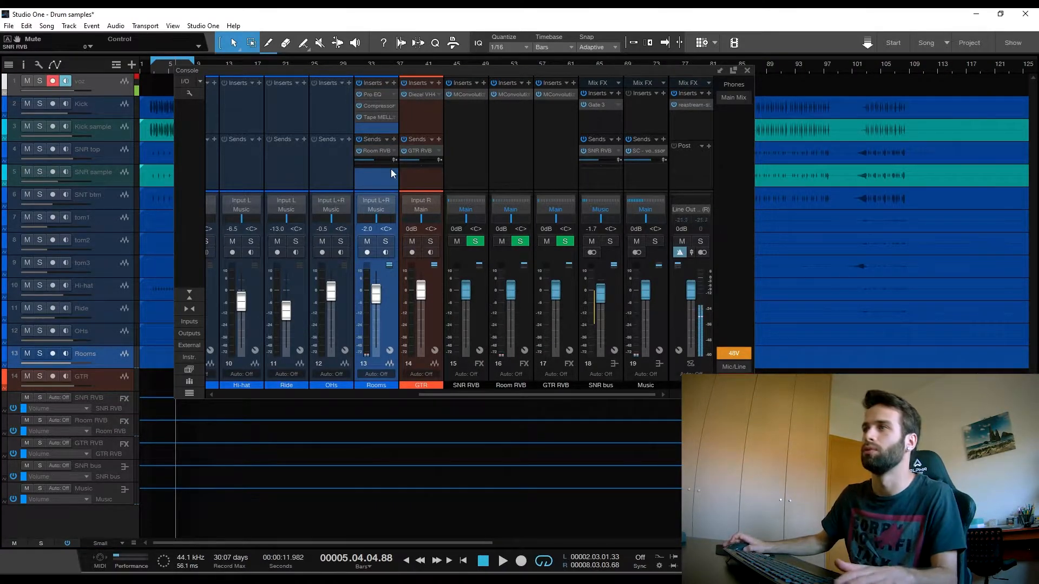
left_click(385, 94)
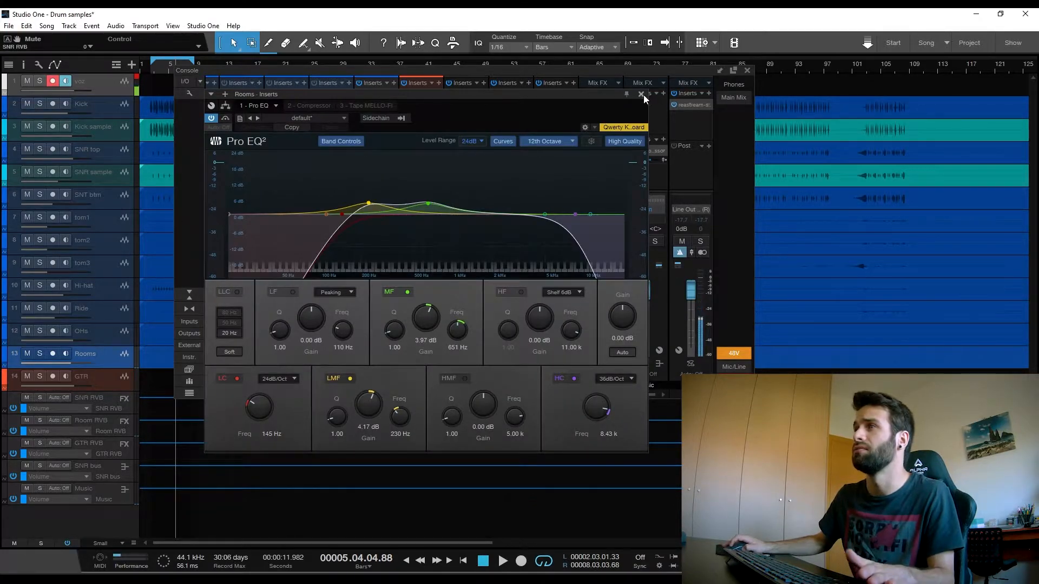
left_click(642, 95)
left_click(381, 108)
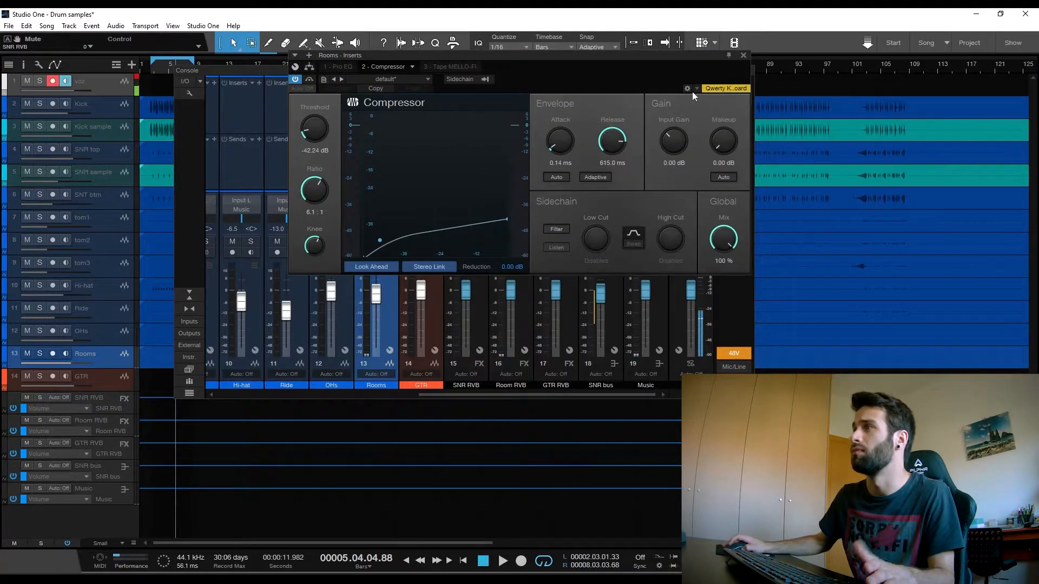
left_click(742, 56)
left_click(382, 105)
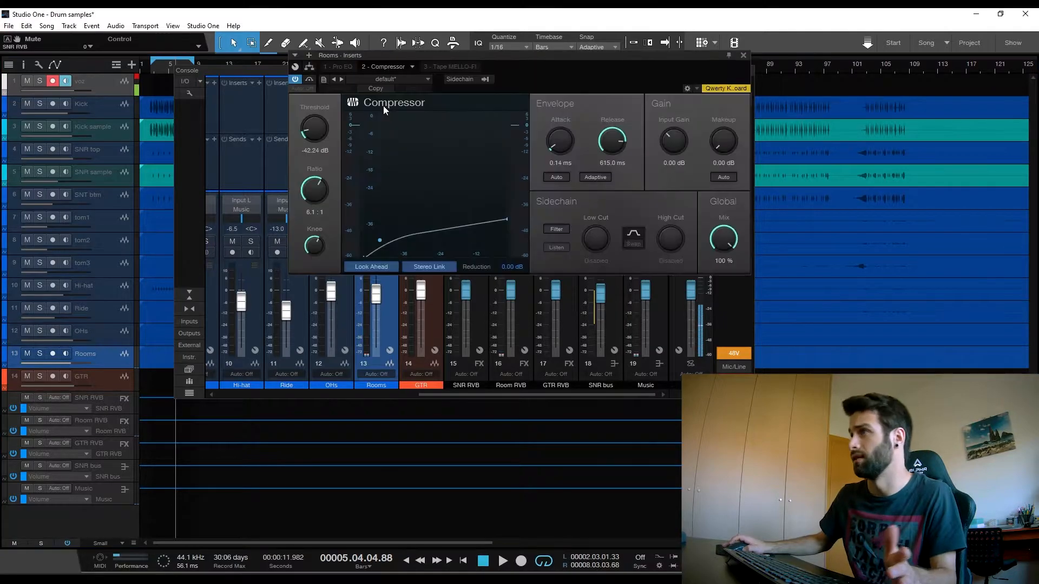
- Close the Compressor on the Rooms channel, review the Tape MELLO-FI insert's settings, and close that plug-in
left_click(743, 55)
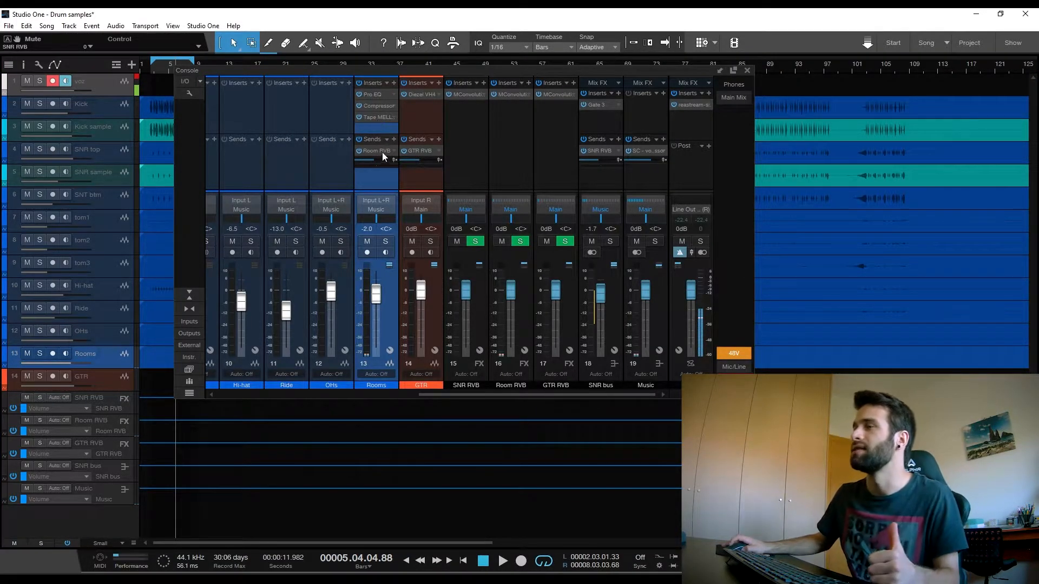
left_click(376, 117)
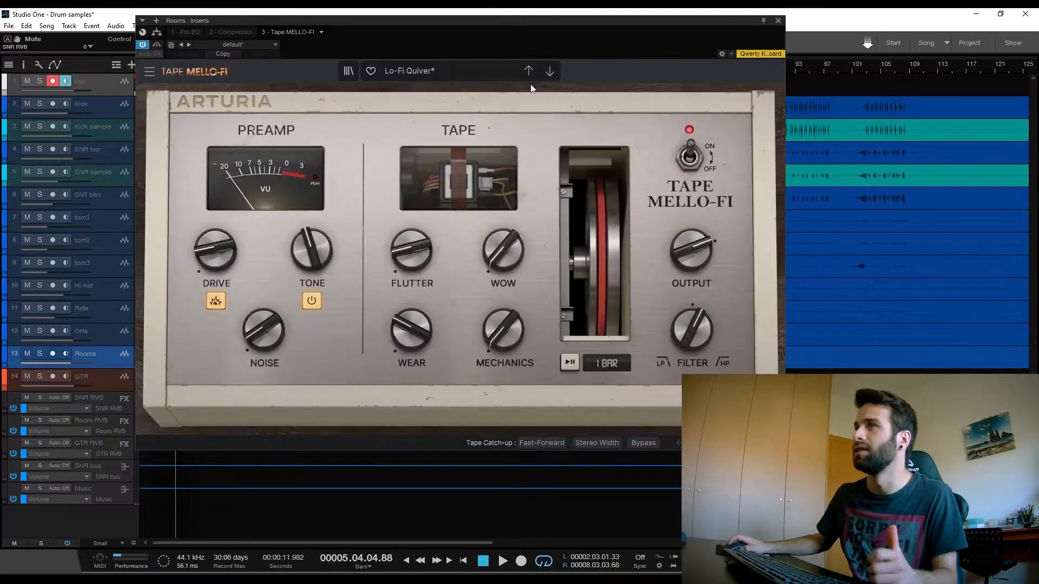
left_click_drag(534, 20, 447, 41)
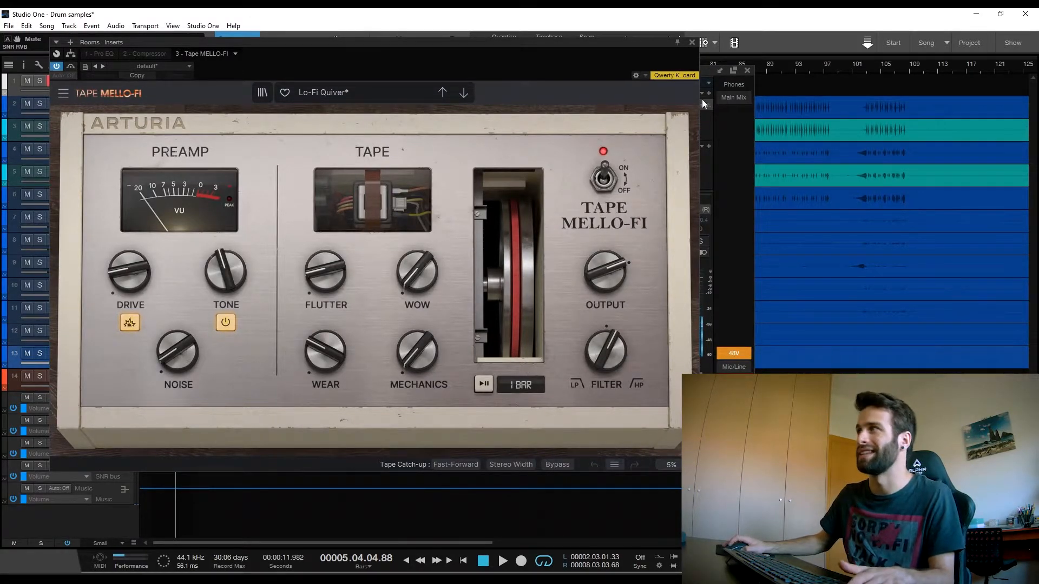
left_click(692, 42)
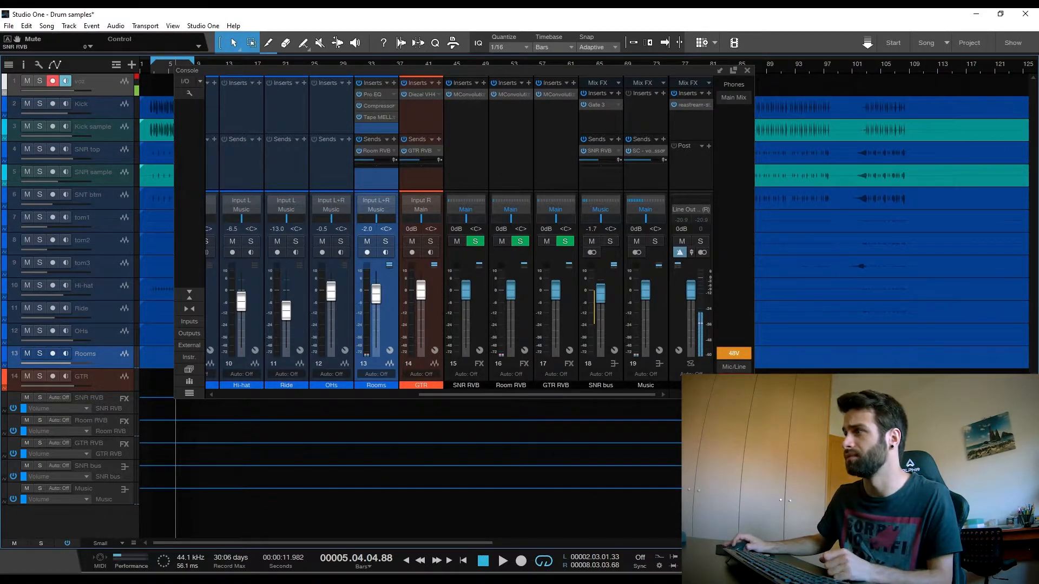
- Audition the Rooms channel in solo, bringing in its inserts first and its Room RVB send second, and end the solo
left_click(385, 241)
key("space")
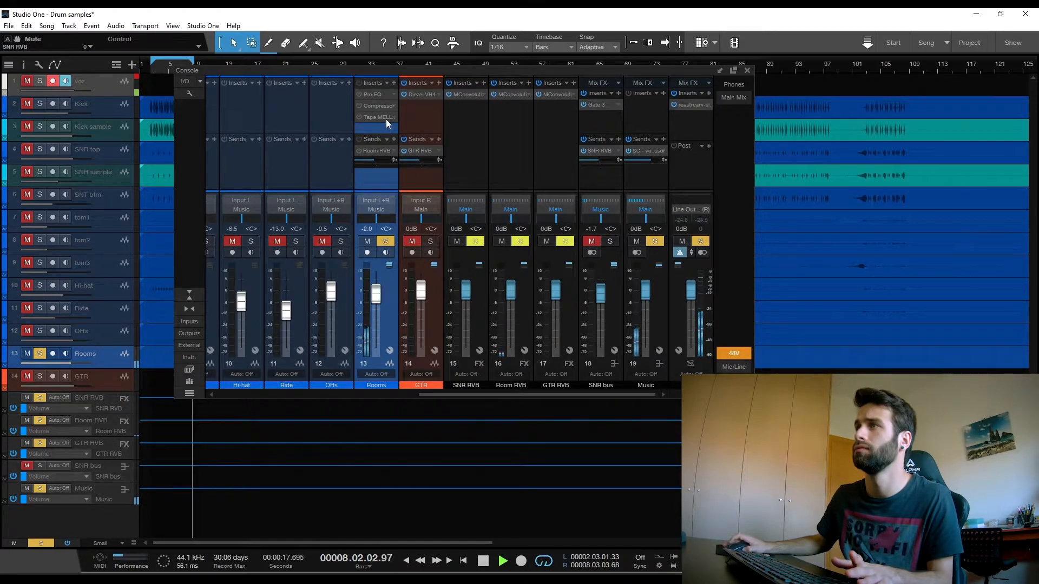
left_click(359, 83)
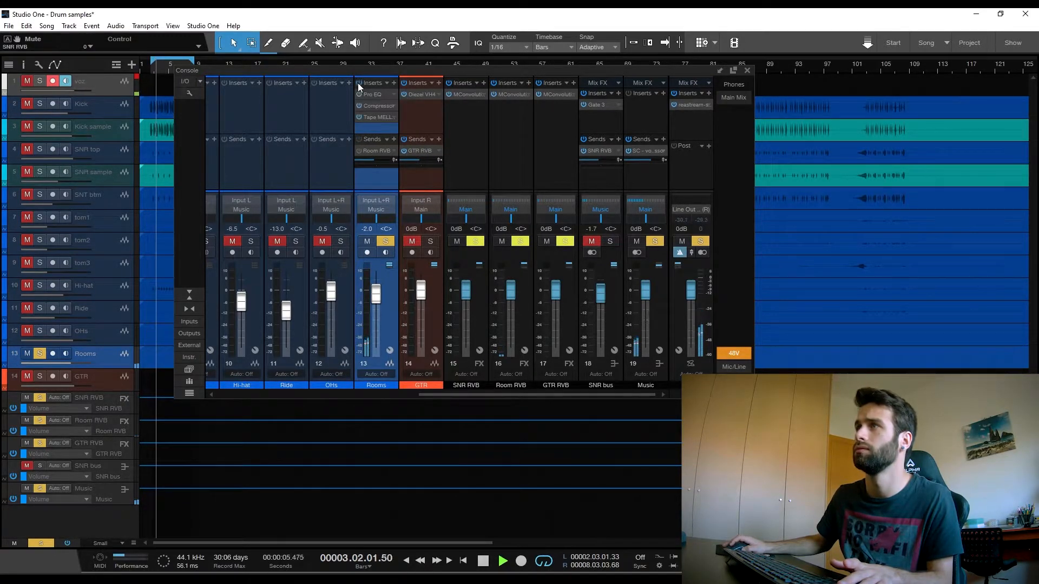
left_click(358, 140)
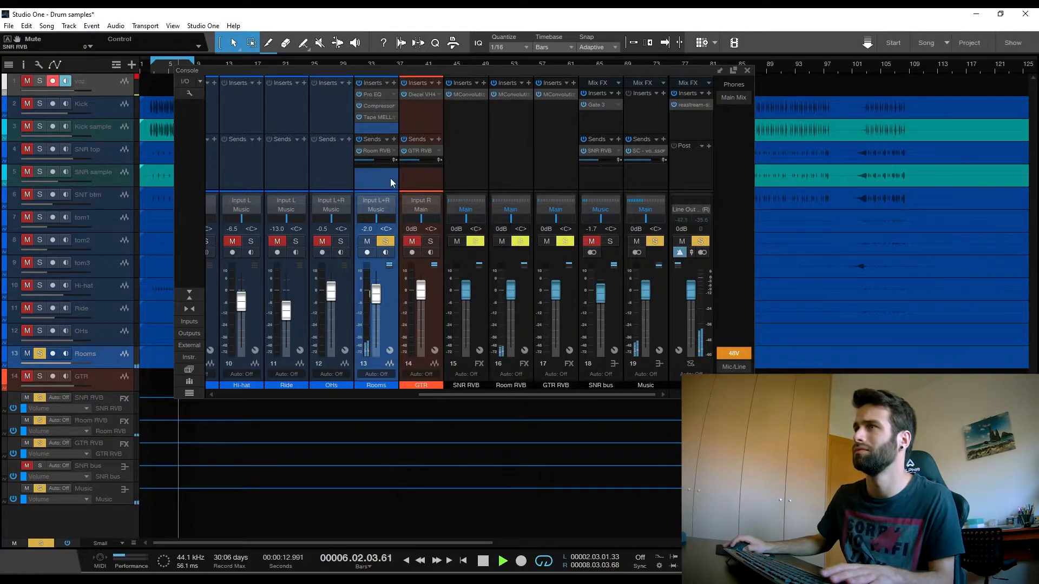
key("space")
left_click(385, 241)
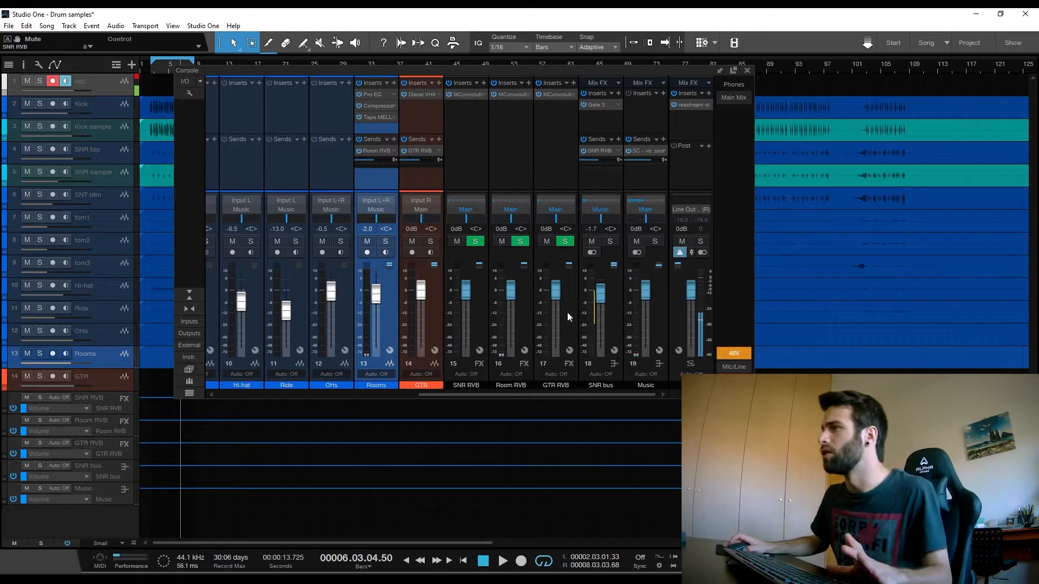
- Audition the SNR bus in solo, switching its SNR RVB send on during playback, and end the solo
left_click(609, 288)
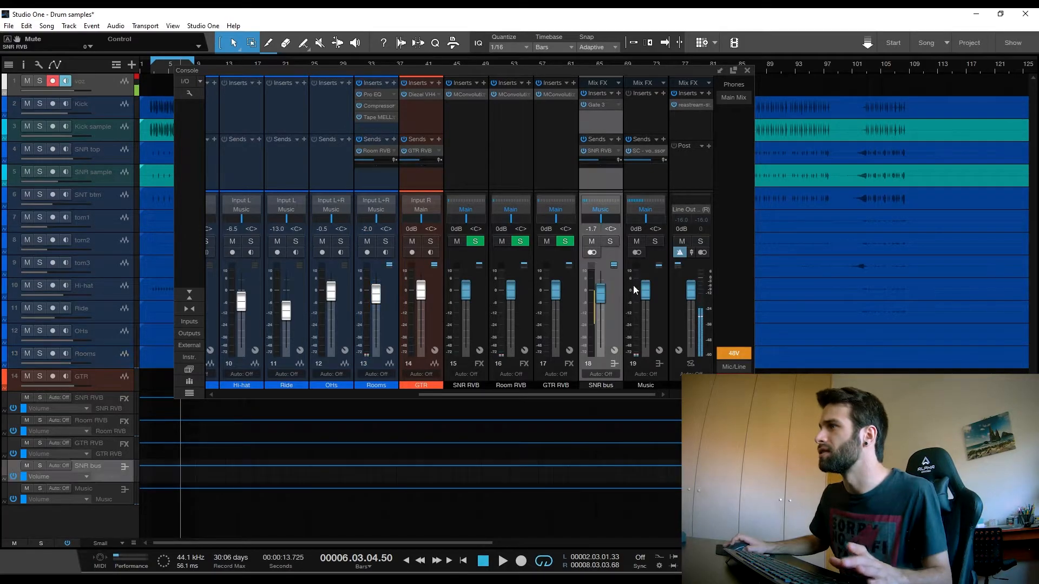
left_click(611, 241)
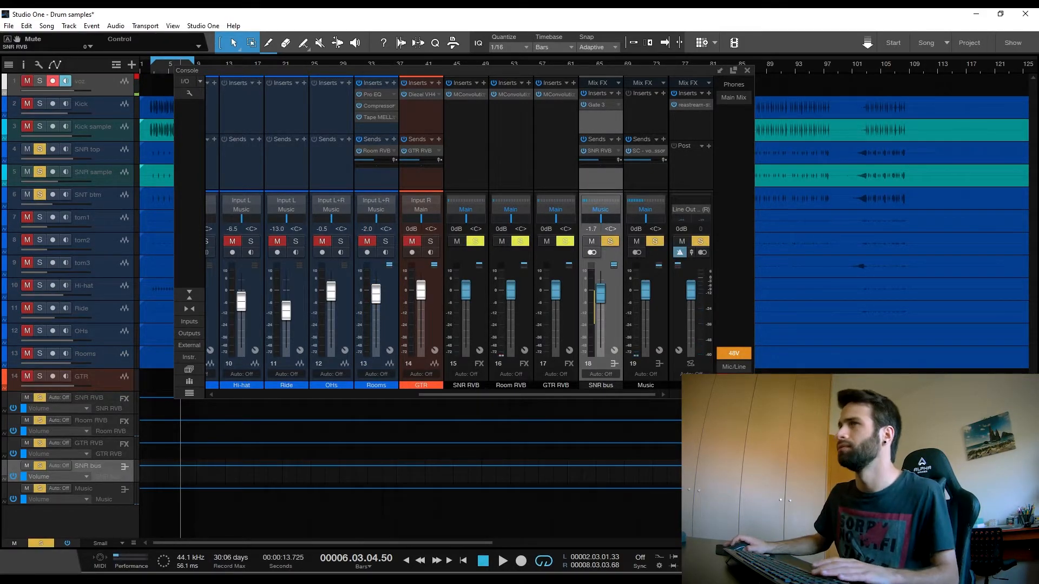
key("space")
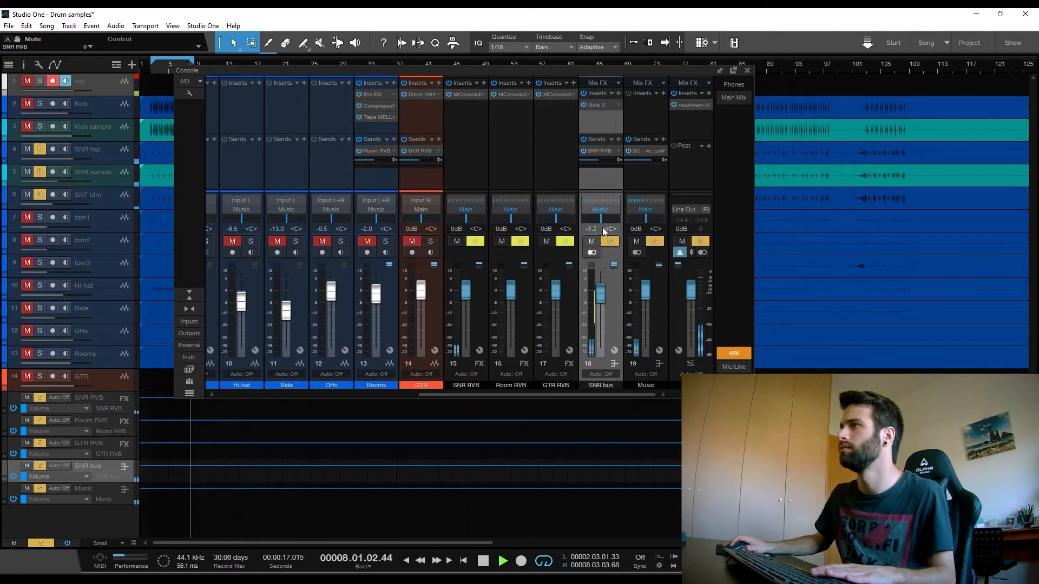
left_click(583, 140)
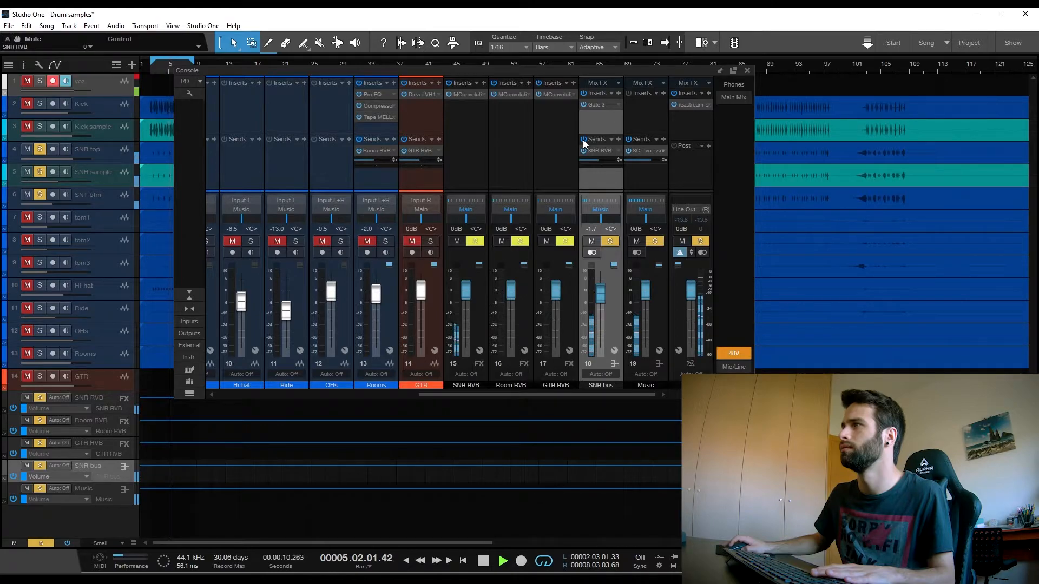
key("space")
left_click(610, 241)
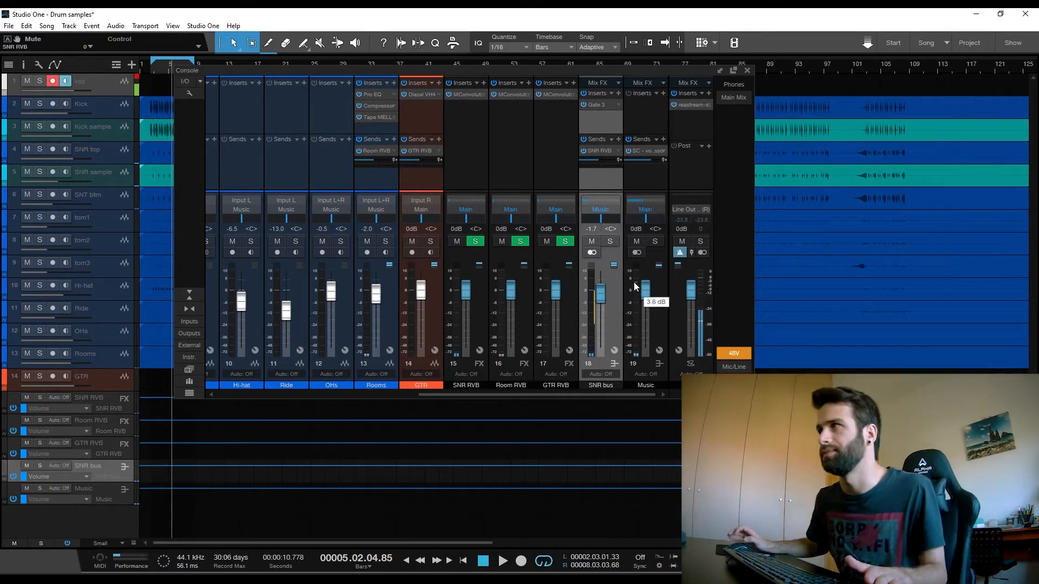
- Play the full drum mix and compare it with the SNR RVB and Room RVB channels muted and unmuted together
left_click(520, 242)
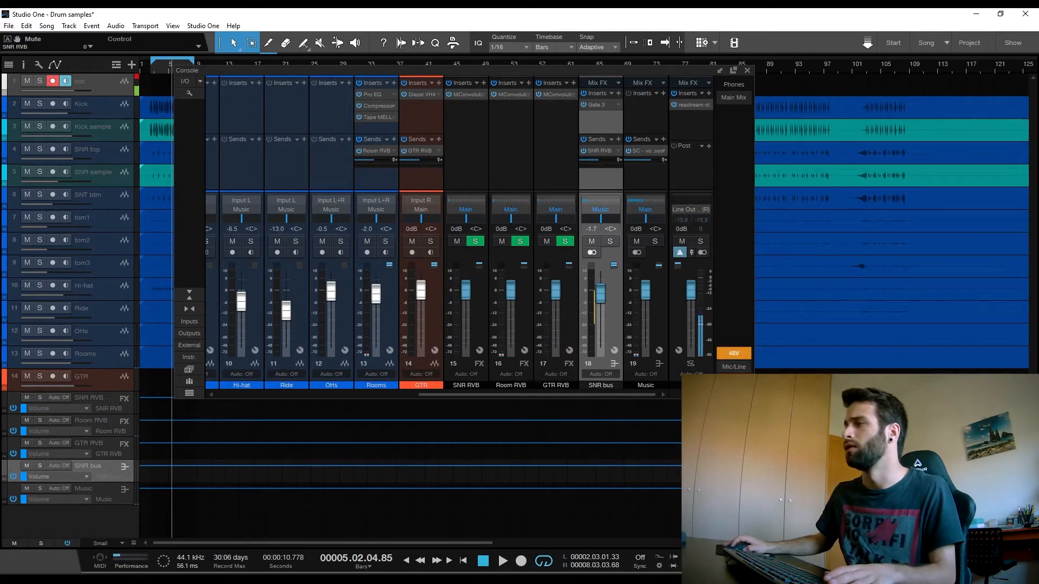
key("space")
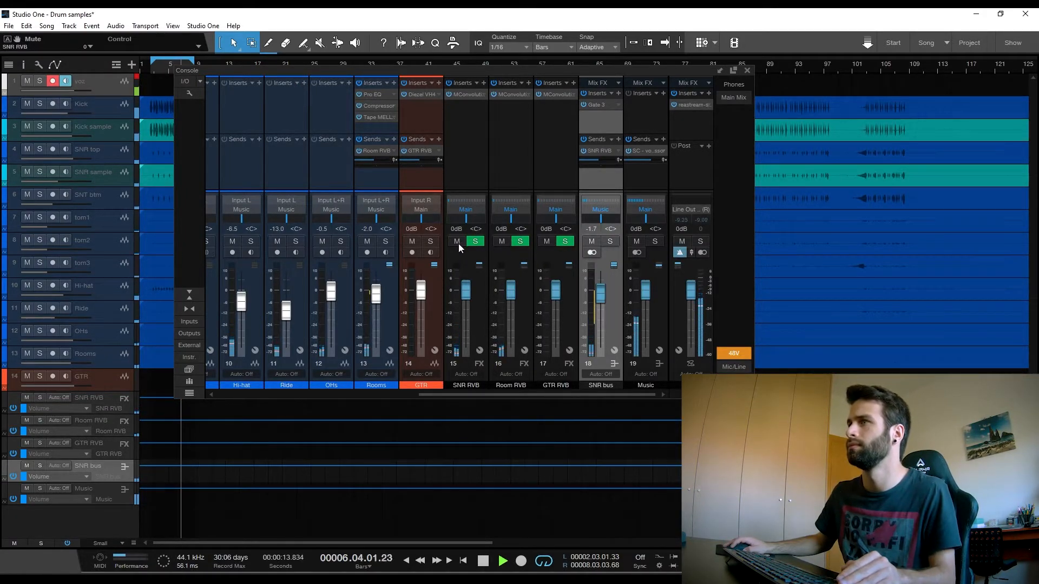
left_click(457, 241)
left_click(502, 241)
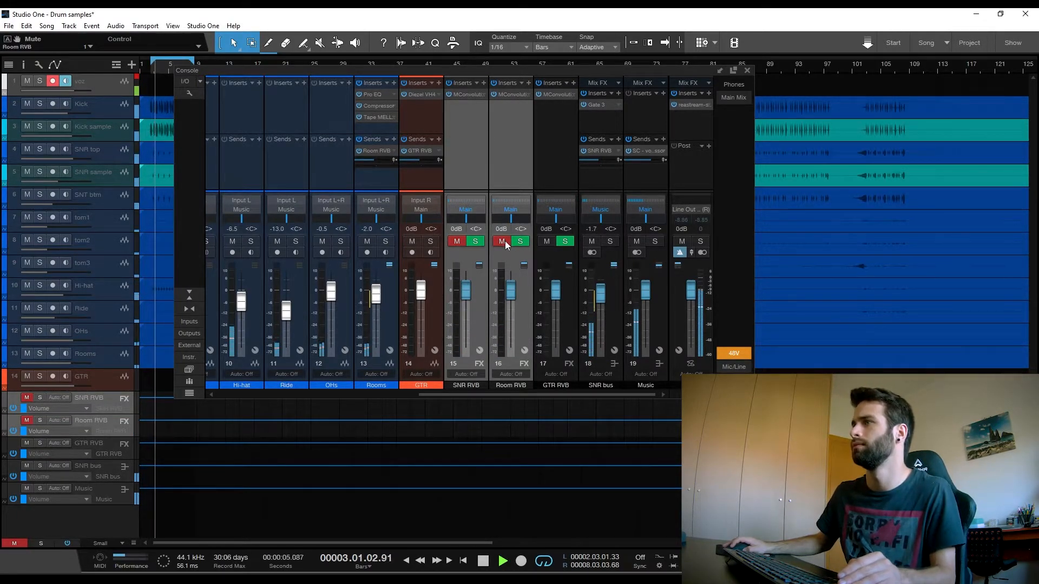
left_click(505, 242)
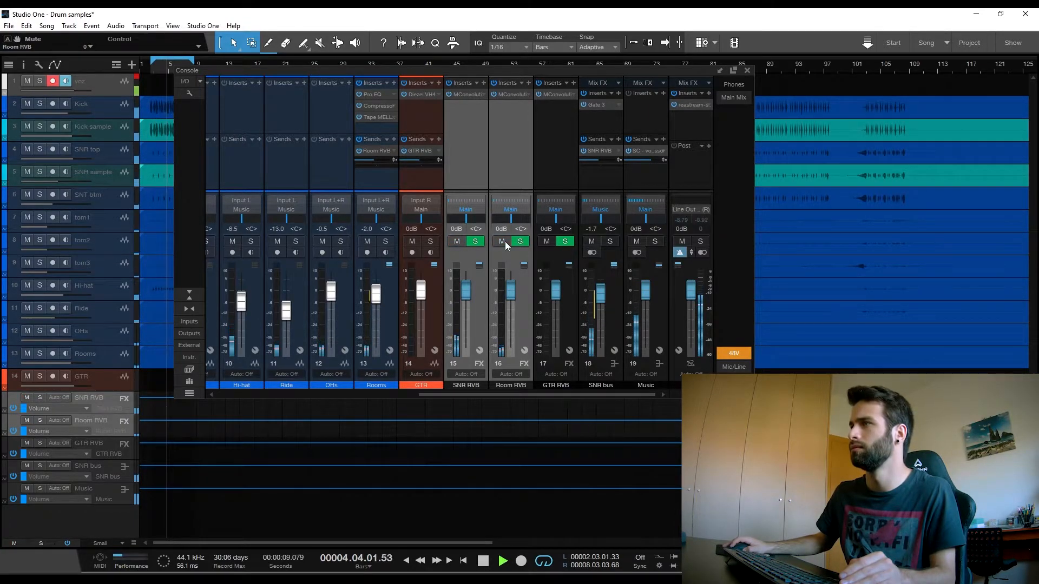
left_click(505, 241)
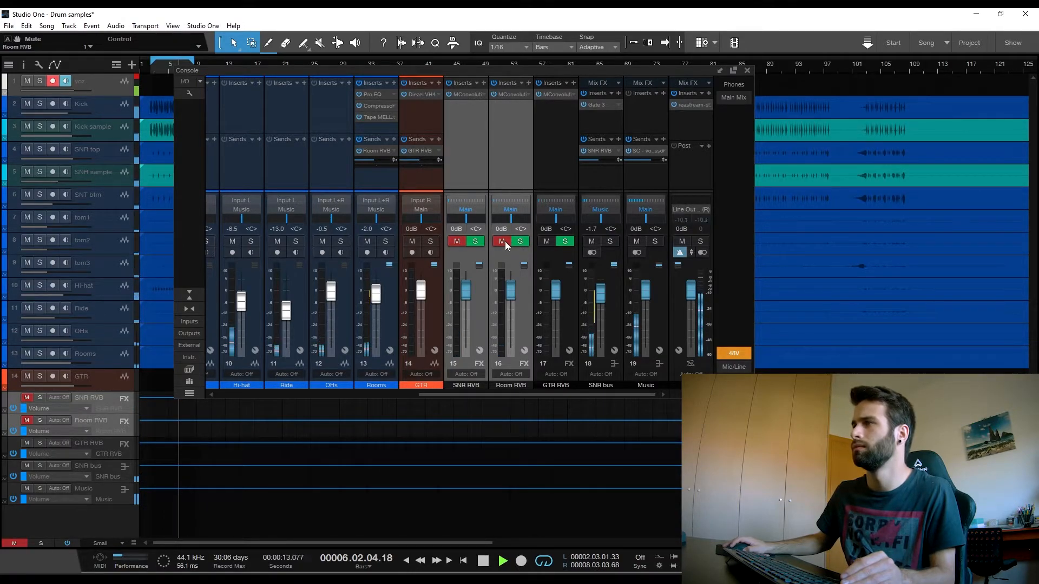
left_click(505, 242)
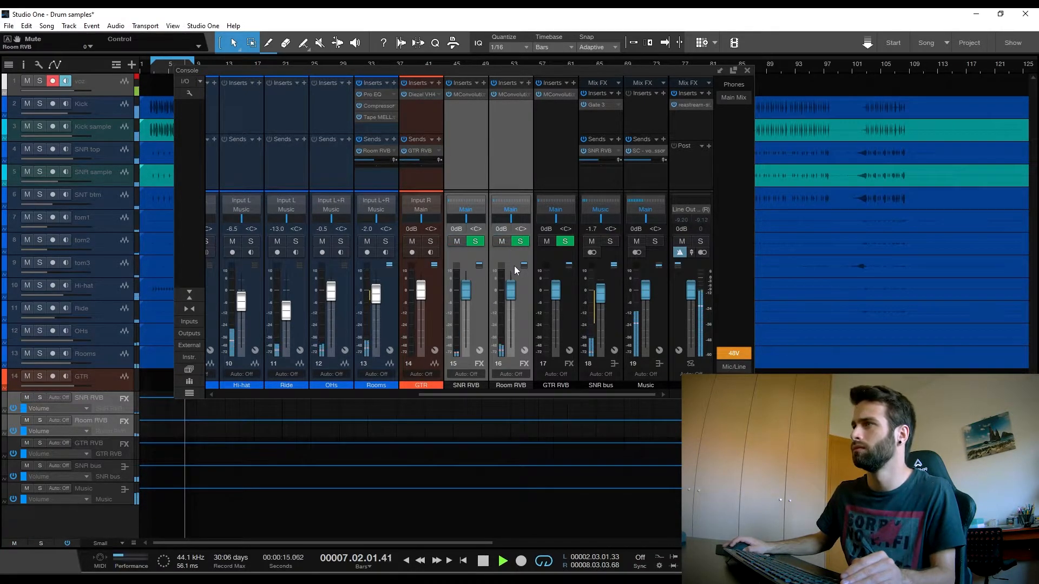
left_click(499, 244)
left_click(501, 241)
key("space")
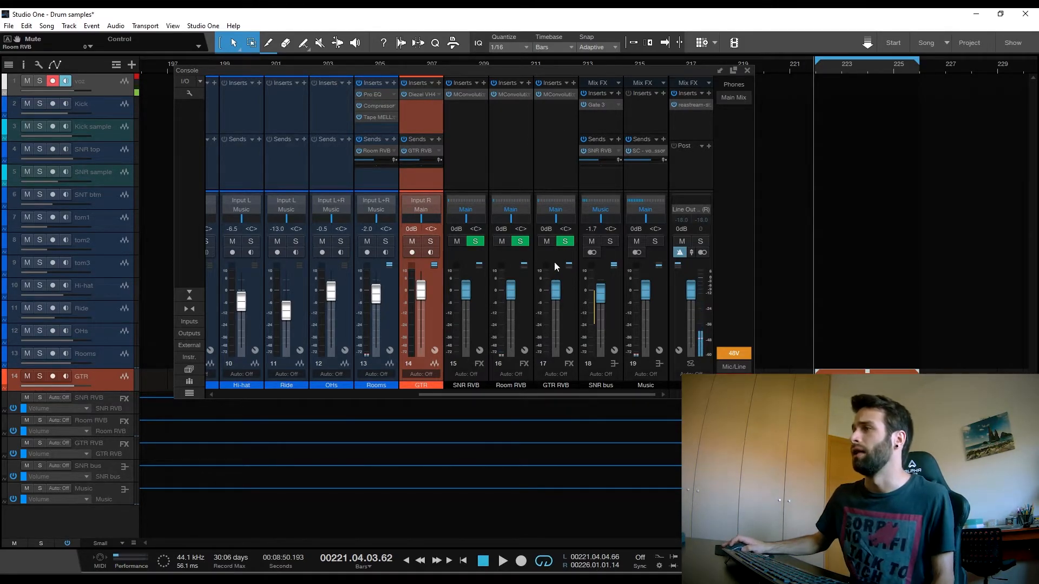
- Review the MConvolutionEZ settings and the LD Dn 2.wav impulse response on the GTR RVB channel, and close the plug-in
left_click(566, 150)
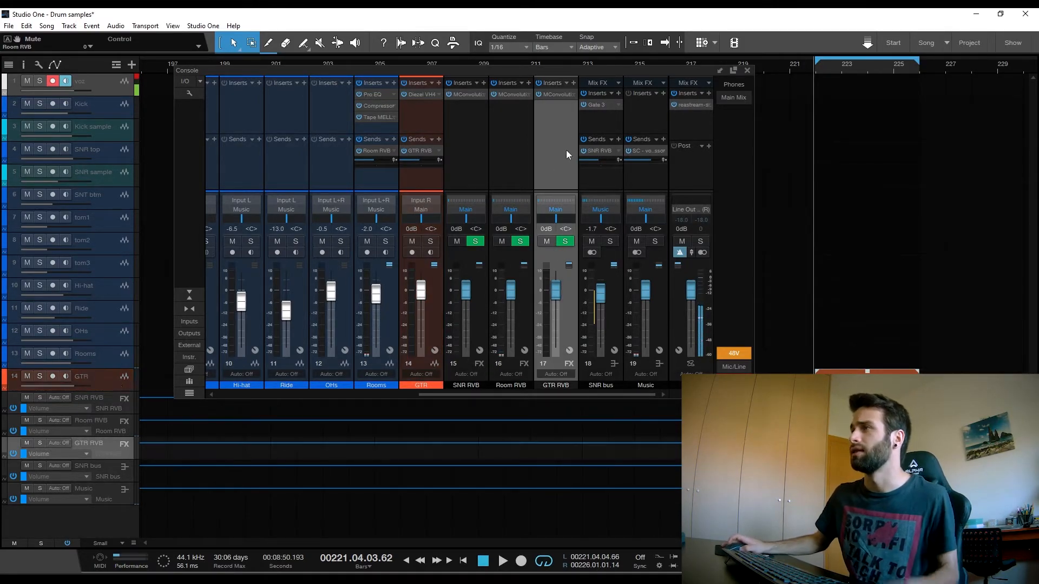
left_click(557, 94)
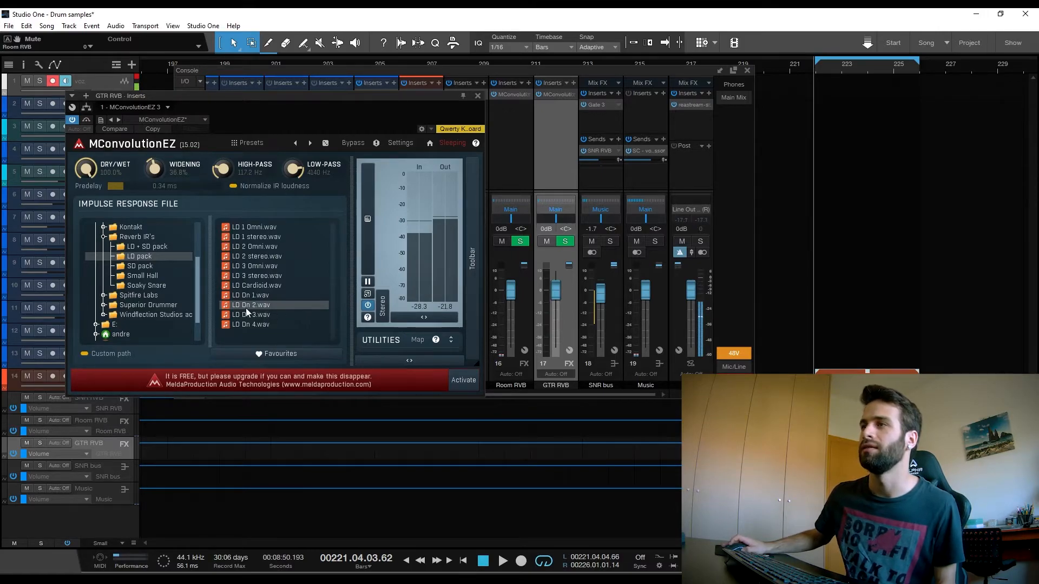
left_click(478, 97)
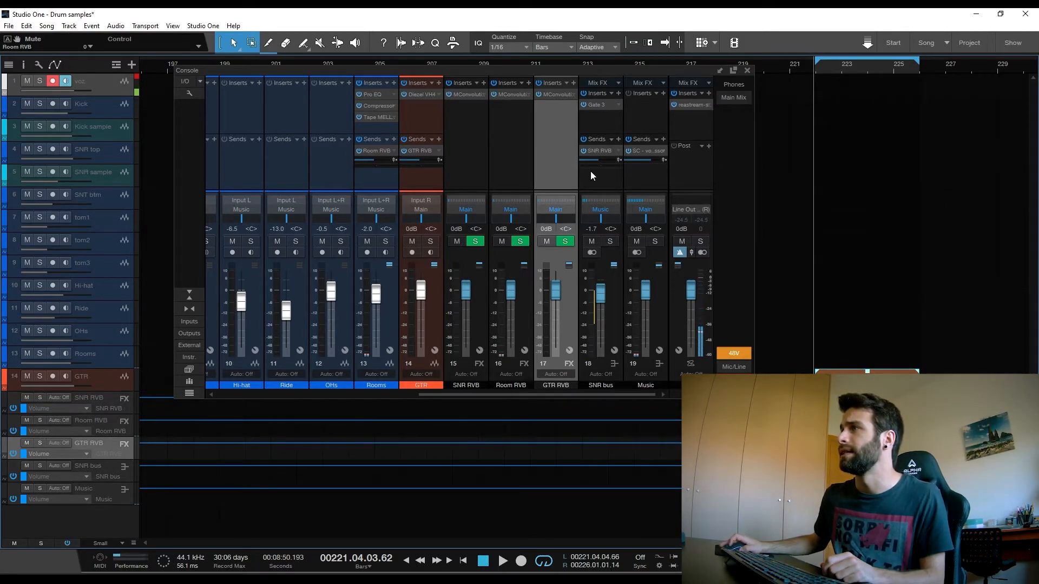
- Mute the guitar channel's GTR RVB send and play the looped guitar part dry
left_click(404, 150)
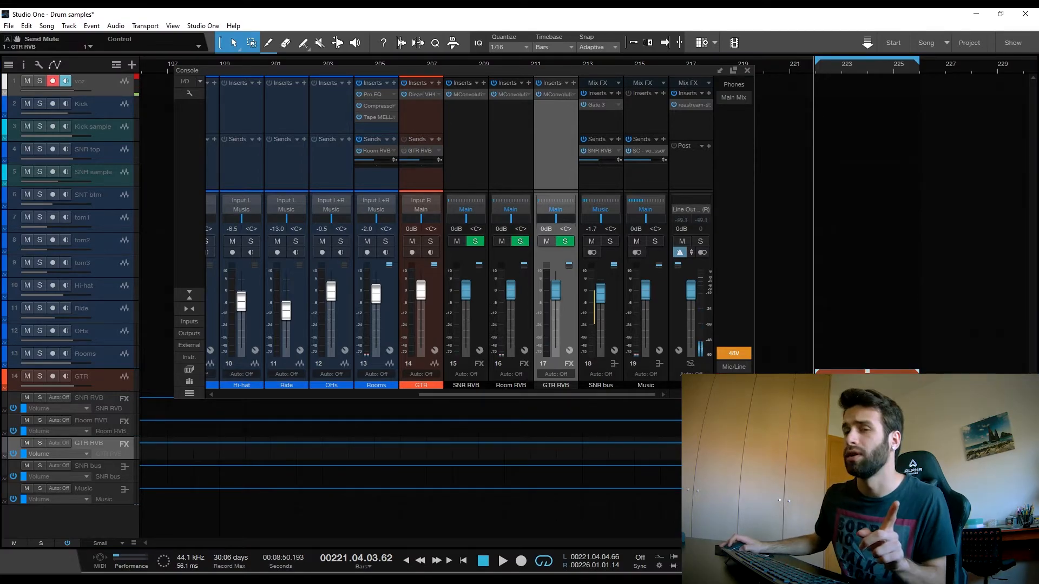
key("space")
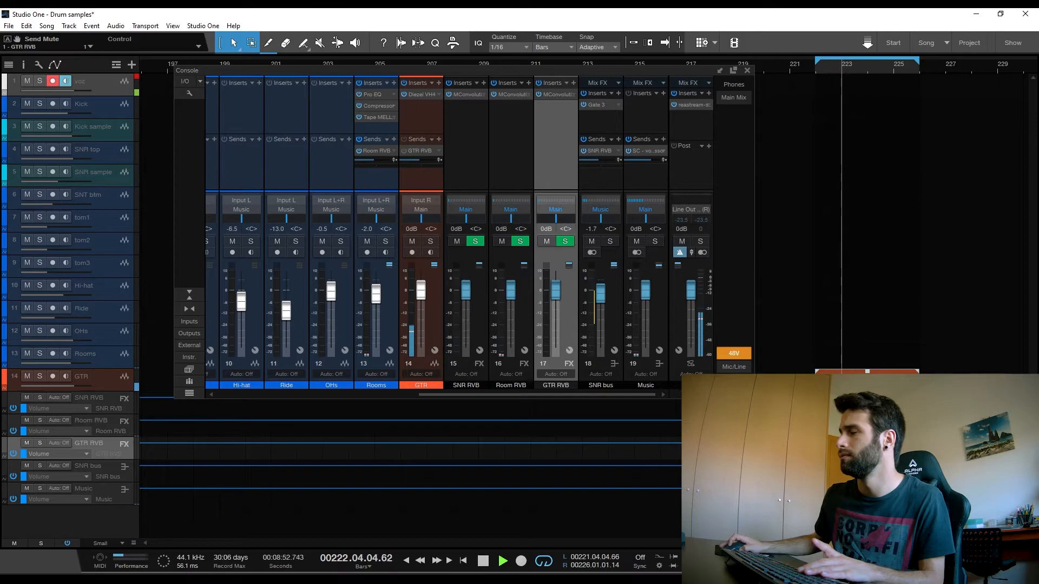
key("space")
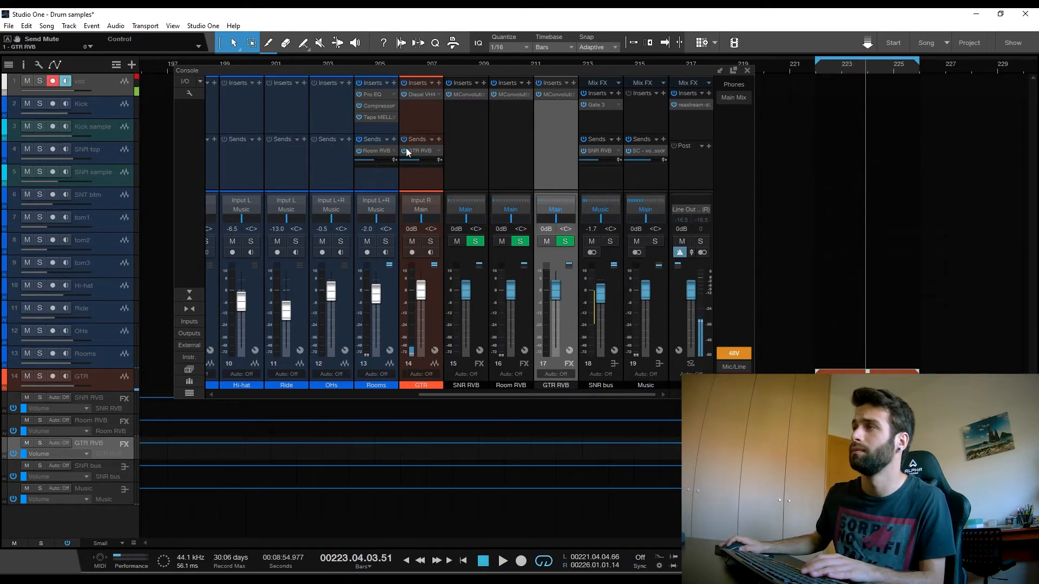
- Play the guitar loop with reverb and compare it by switching the GTR RVB send off and on, ending with it on
key("space")
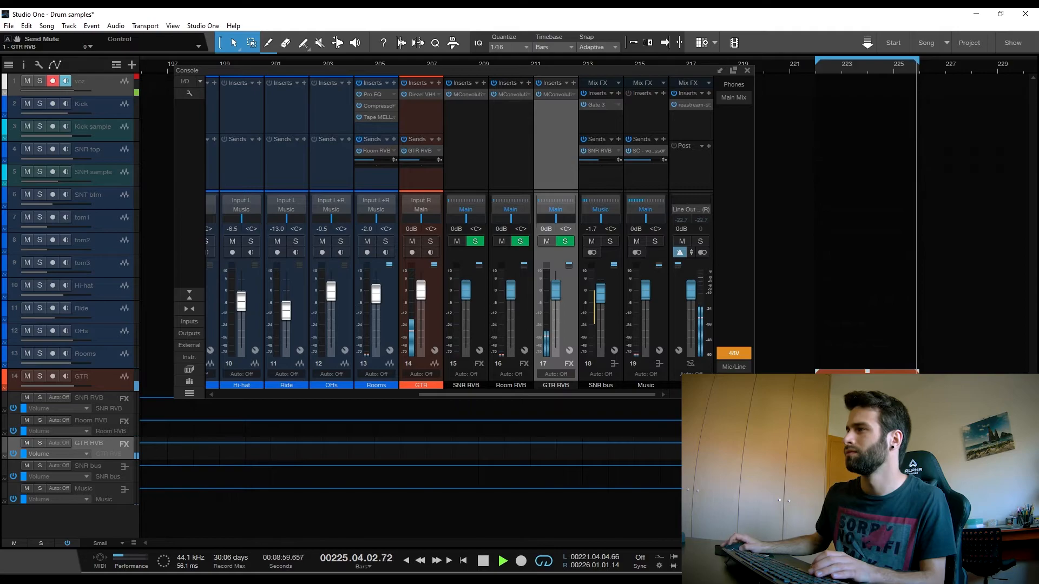
left_click(404, 150)
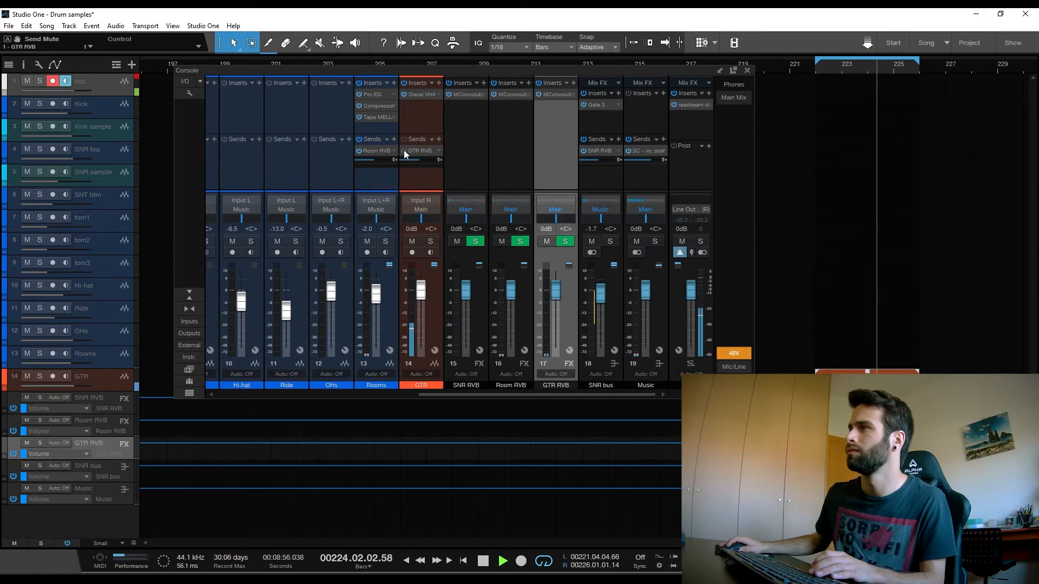
left_click(403, 149)
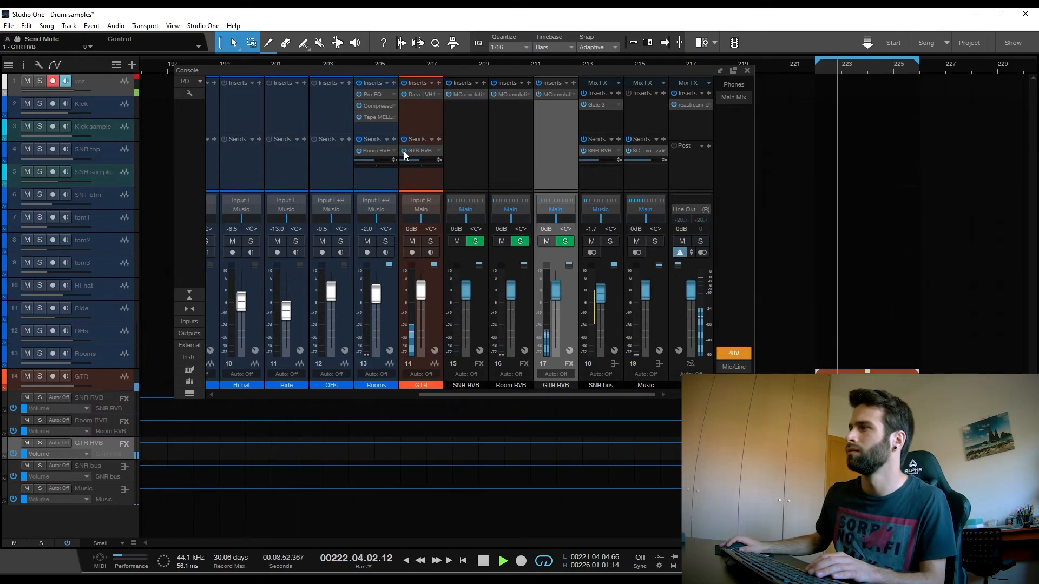
left_click(403, 151)
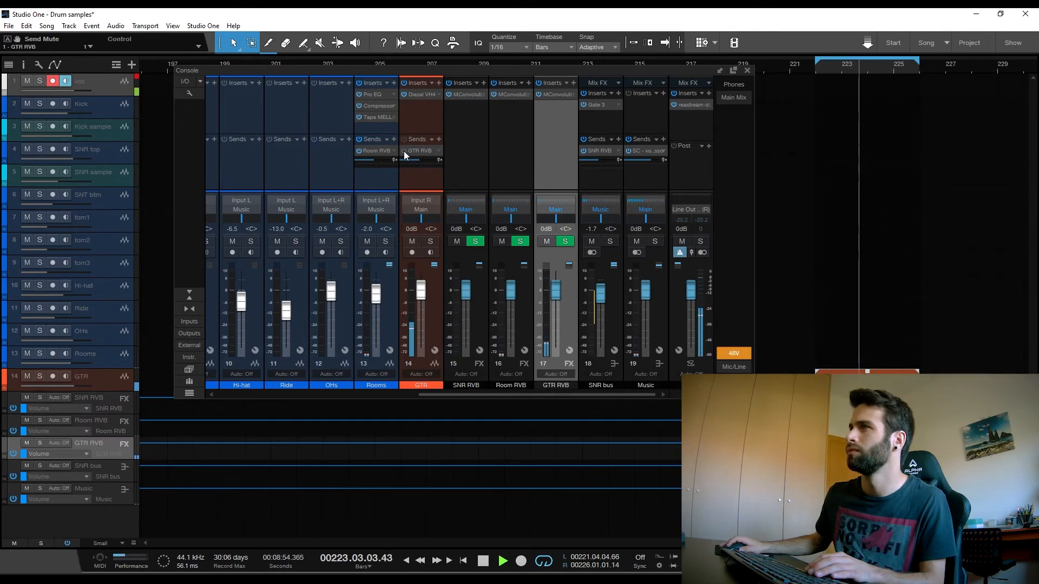
left_click(403, 151)
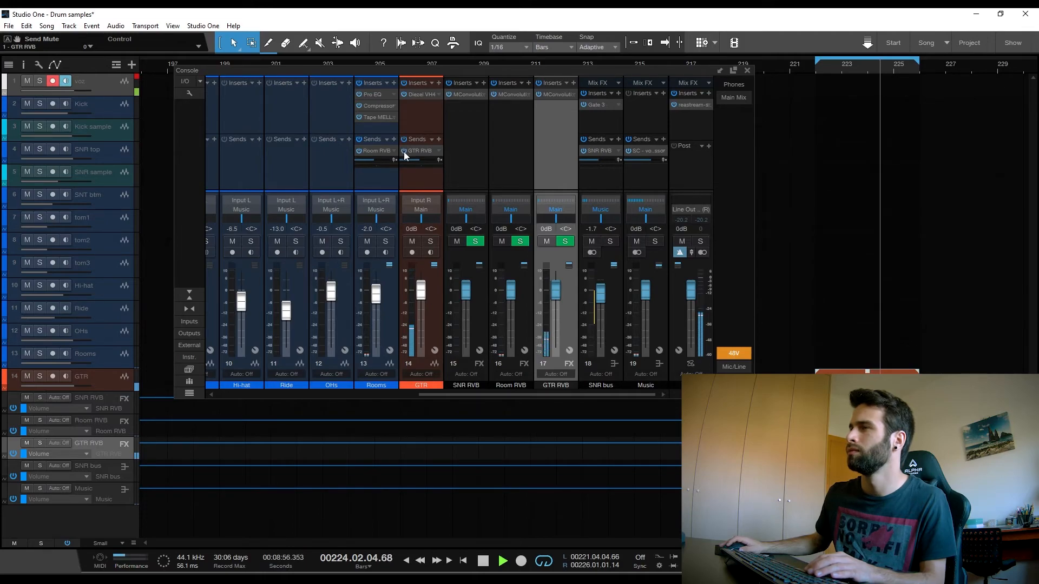
key("space")
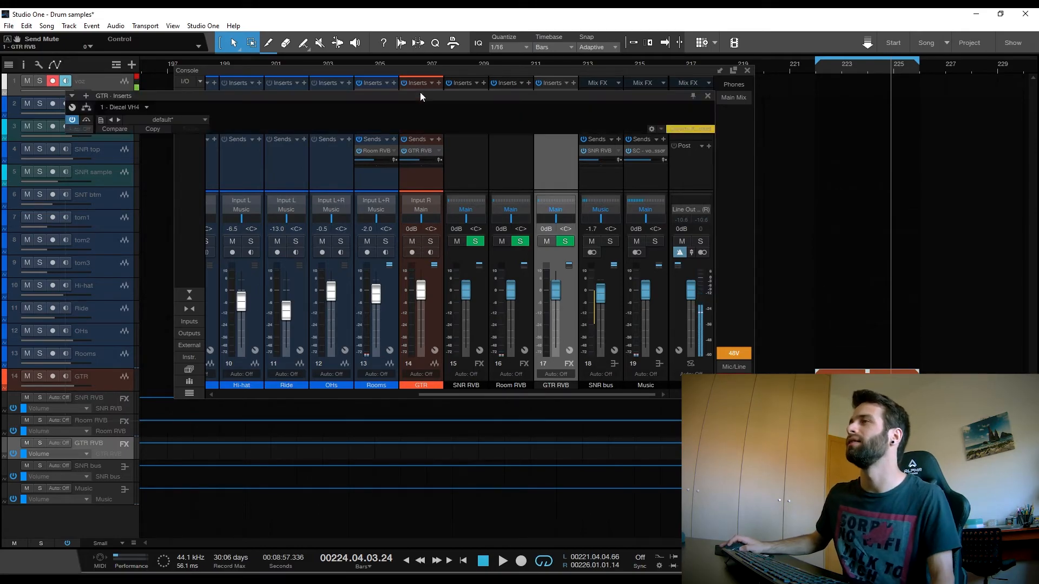
- Inspect the Diezel VH4 amp settings inserted on the GTR channel, and close the plug-in
left_click(420, 93)
left_click_drag(395, 39, 421, 60)
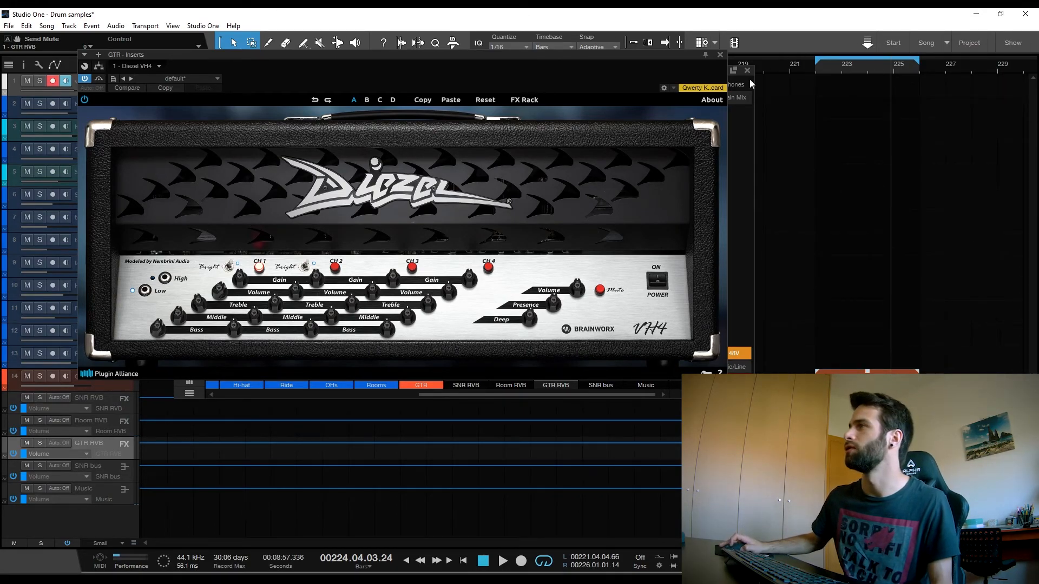
left_click_drag(671, 64, 640, 105)
left_click(629, 94)
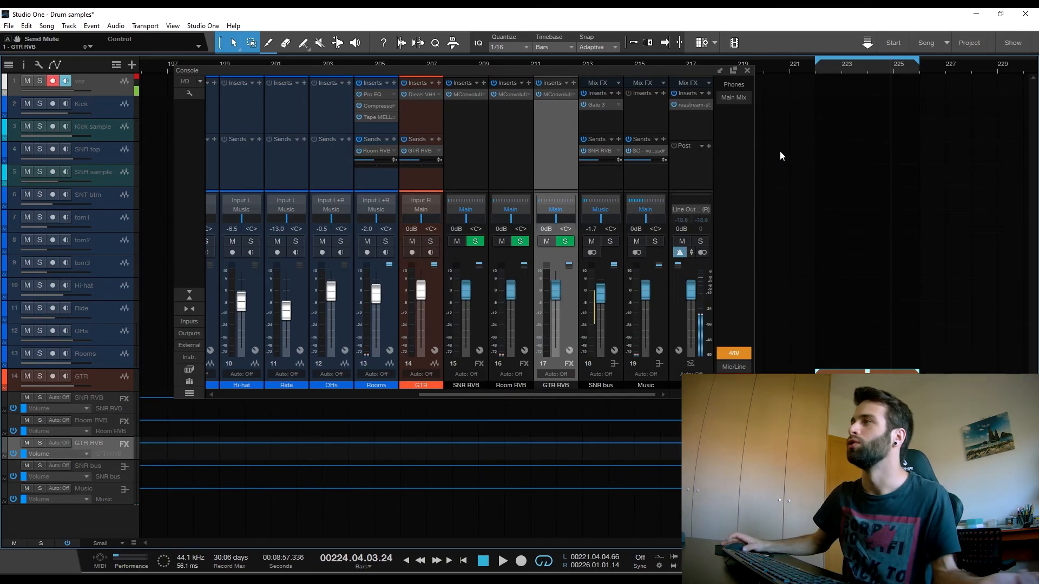
- Reopen MConvolutionEZ on the GTR RVB channel to recheck its LD pack impulse response and filter settings, and close it
left_click(551, 95)
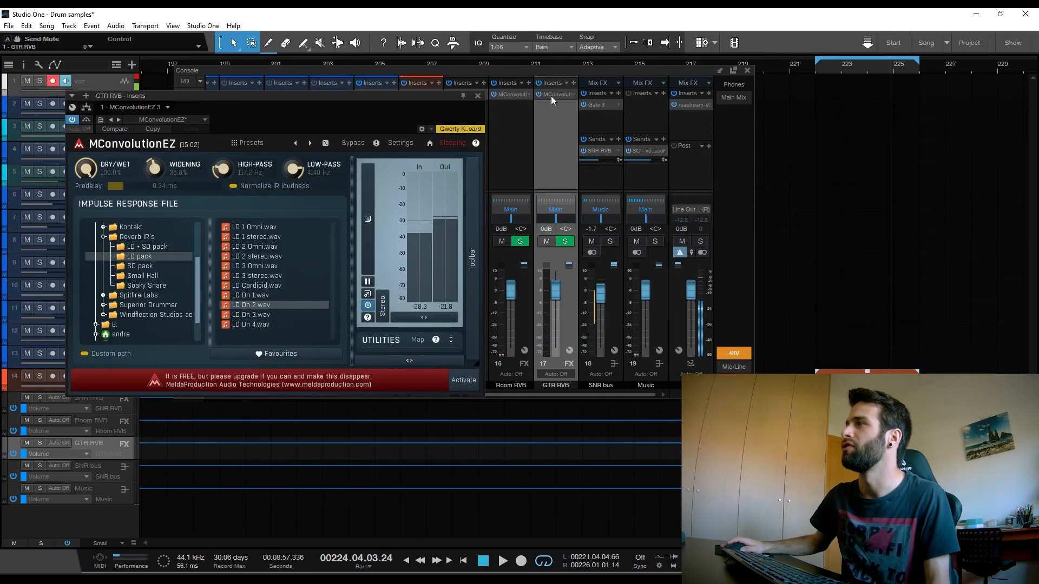
left_click_drag(405, 99, 633, 72)
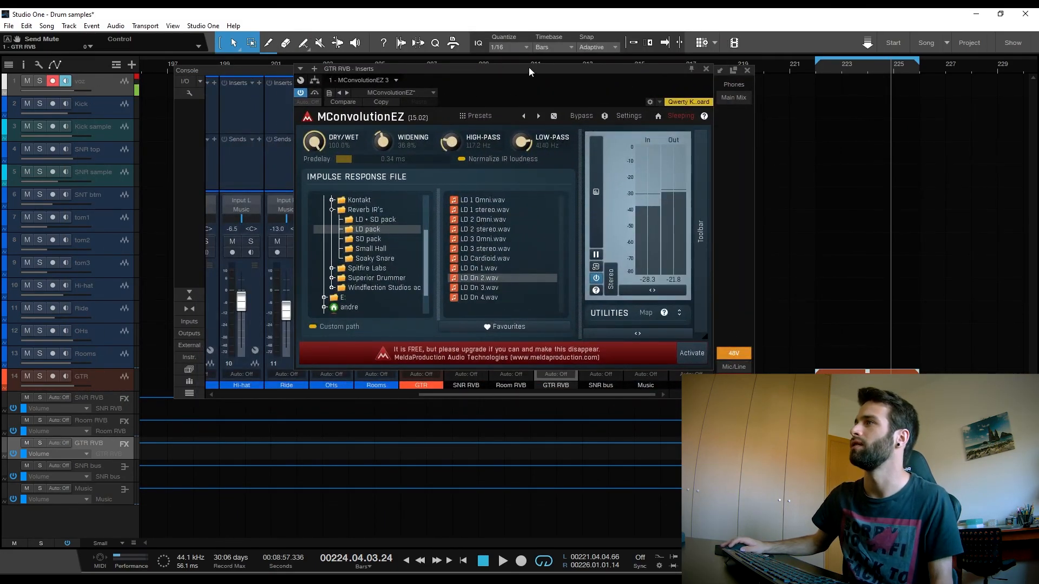
left_click_drag(528, 64, 454, 63)
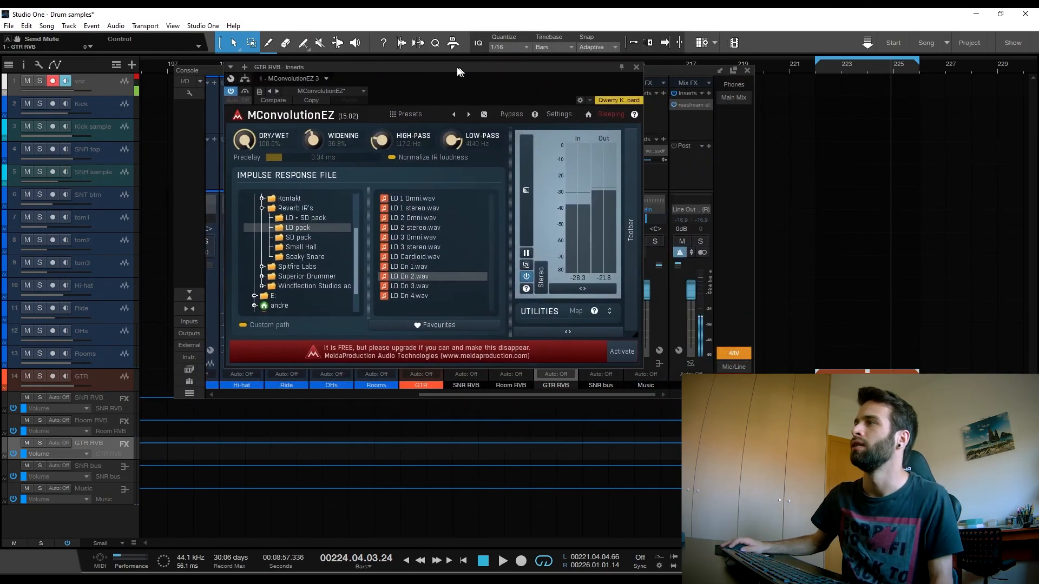
left_click(632, 67)
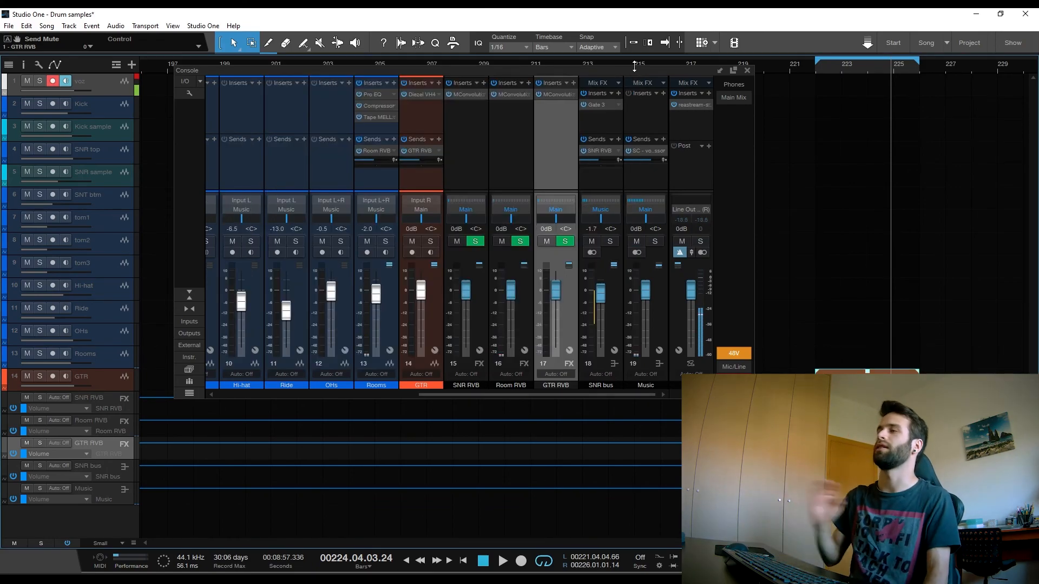